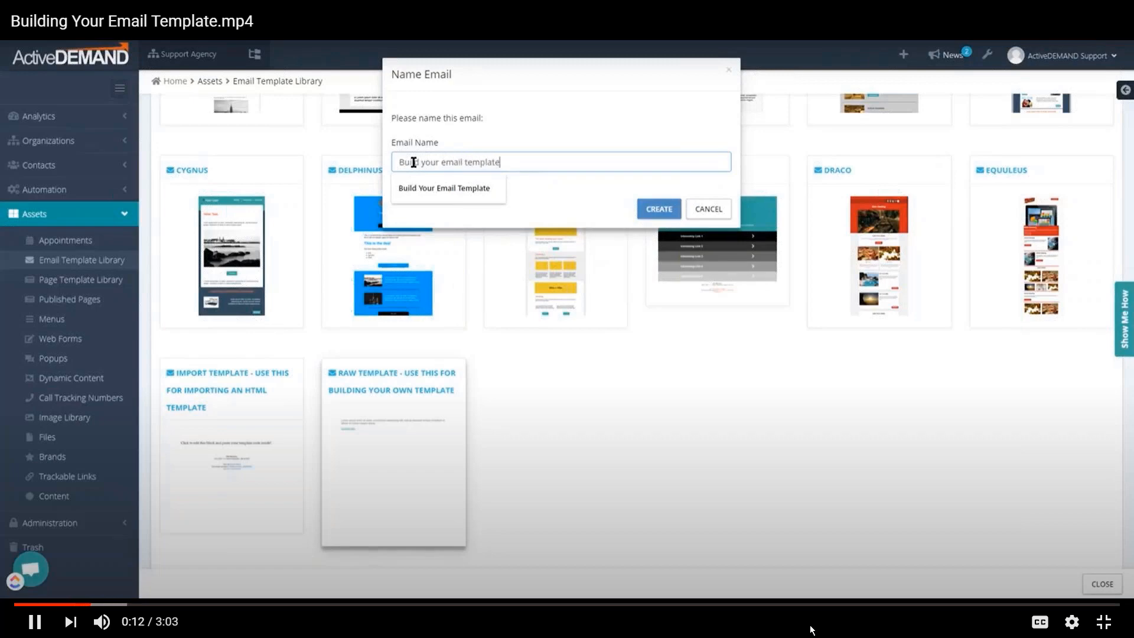
# Create the email "Build your email template" and set its subject line to "Your Subject Line Is Important"
pyautogui.click(658, 208)
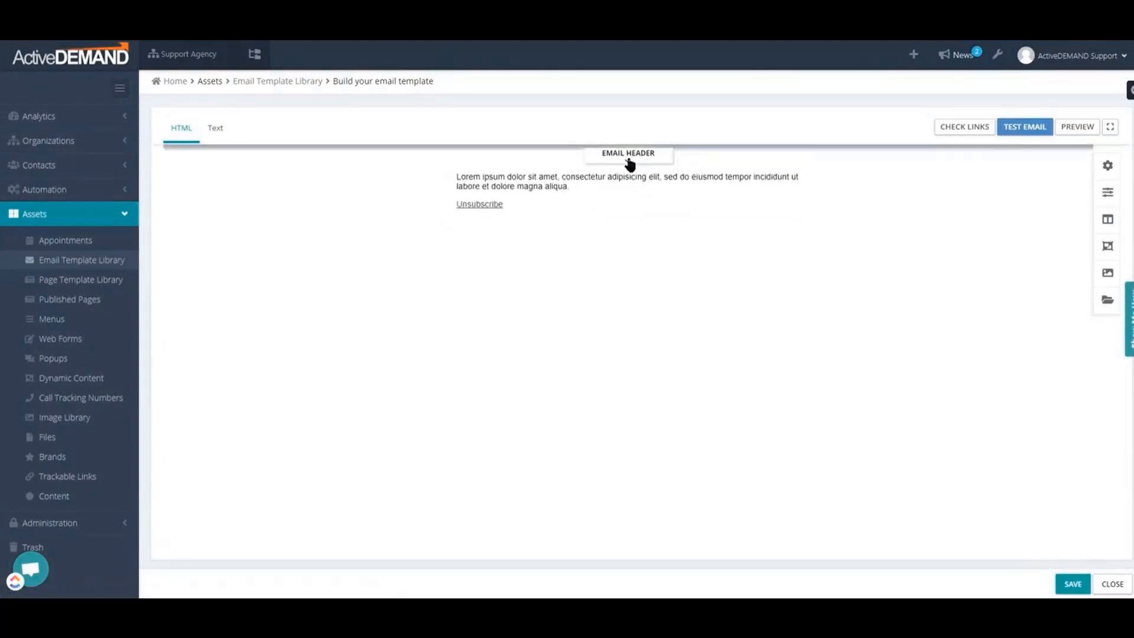
pyautogui.click(636, 157)
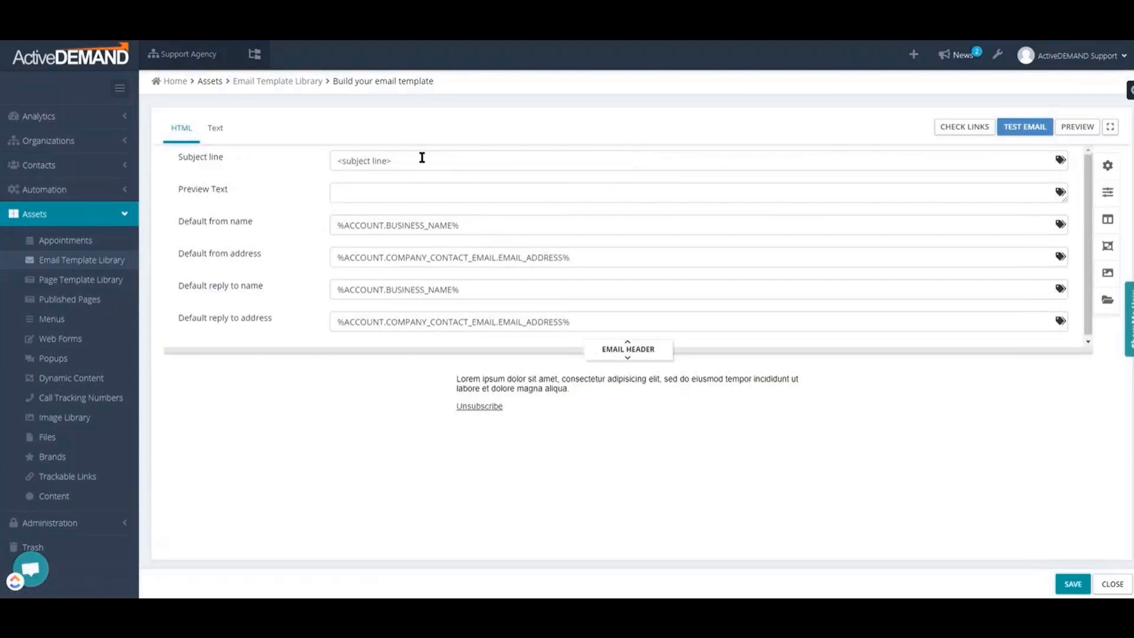
pyautogui.moveTo(421, 158); pyautogui.dragTo(280, 164)
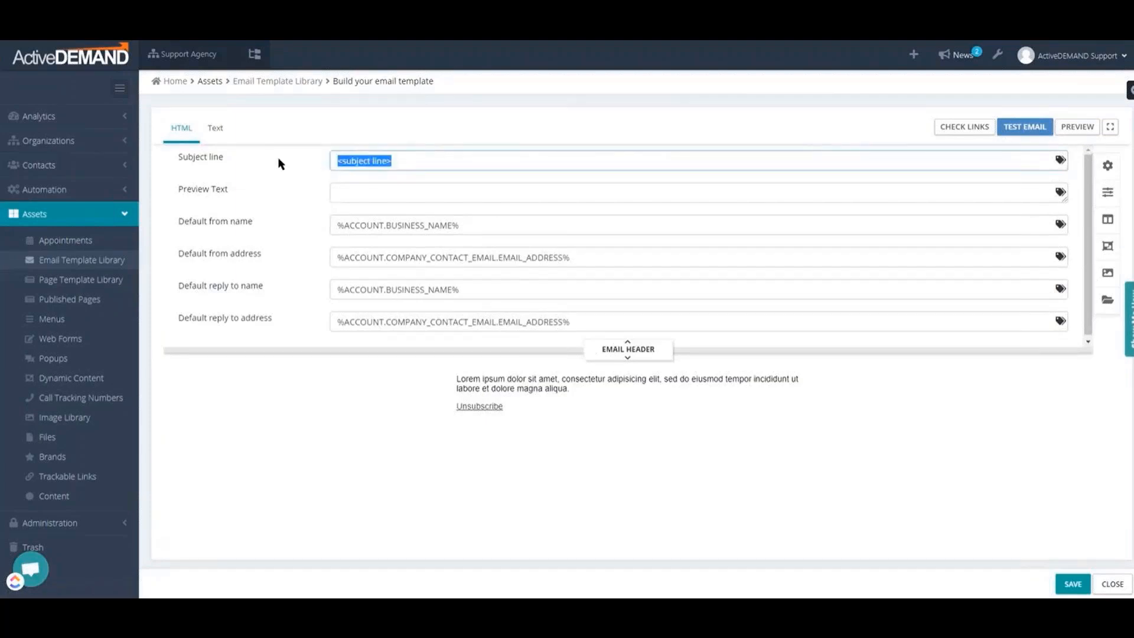
pyautogui.write('Yo')
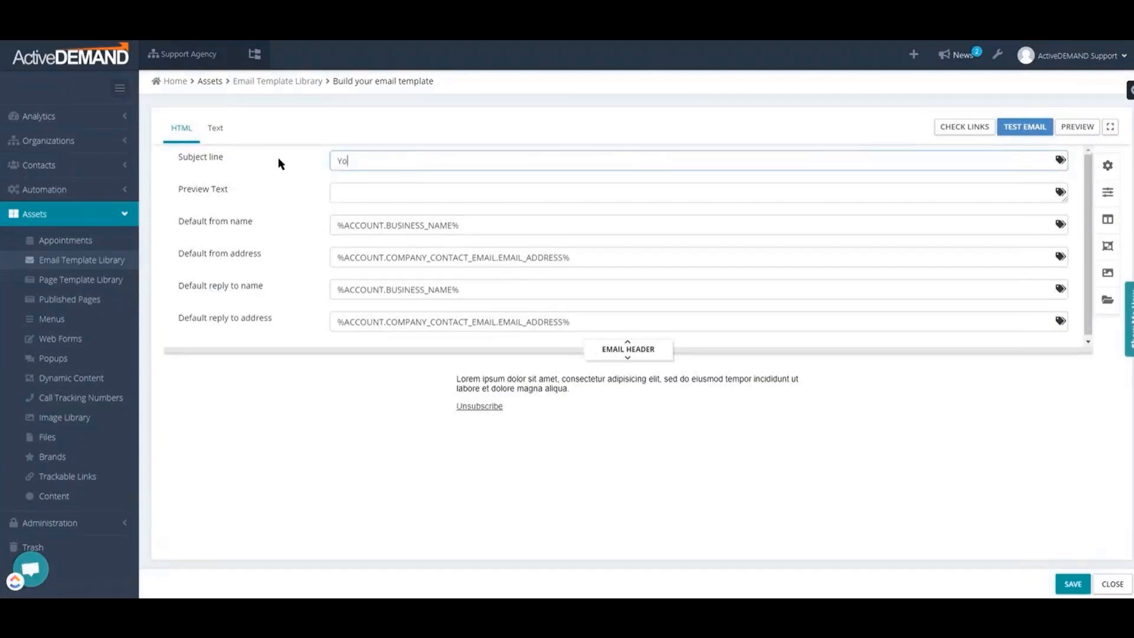
pyautogui.write('ur Subject Line Is Importan')
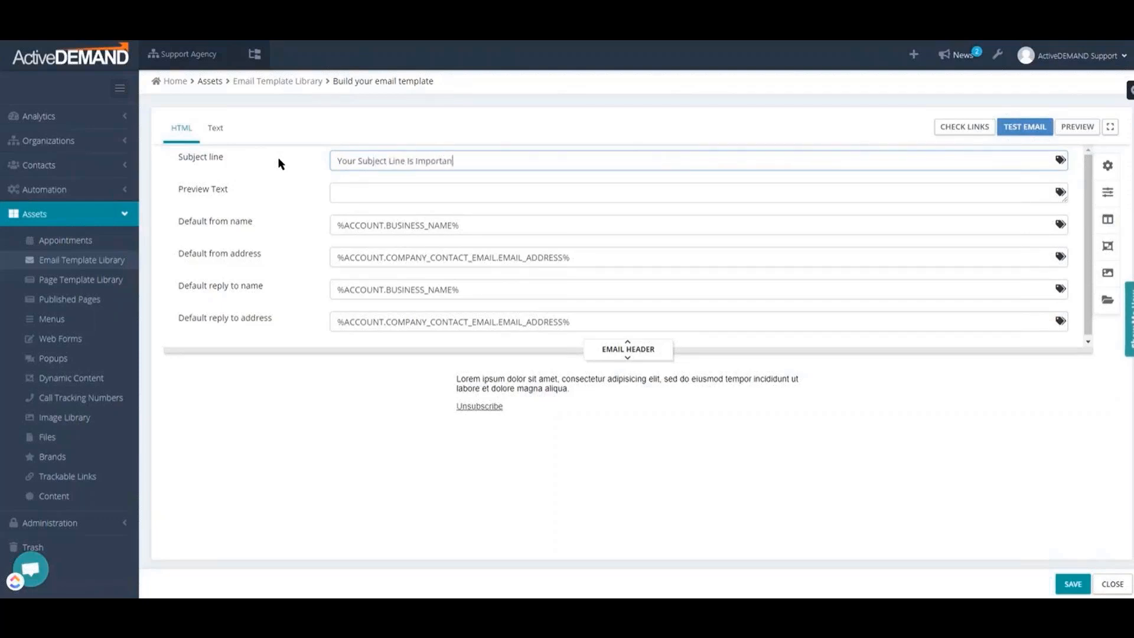
pyautogui.write('t')
# Enter preview text beginning "To help you get your message" and collapse the email header settings
pyautogui.click(345, 195)
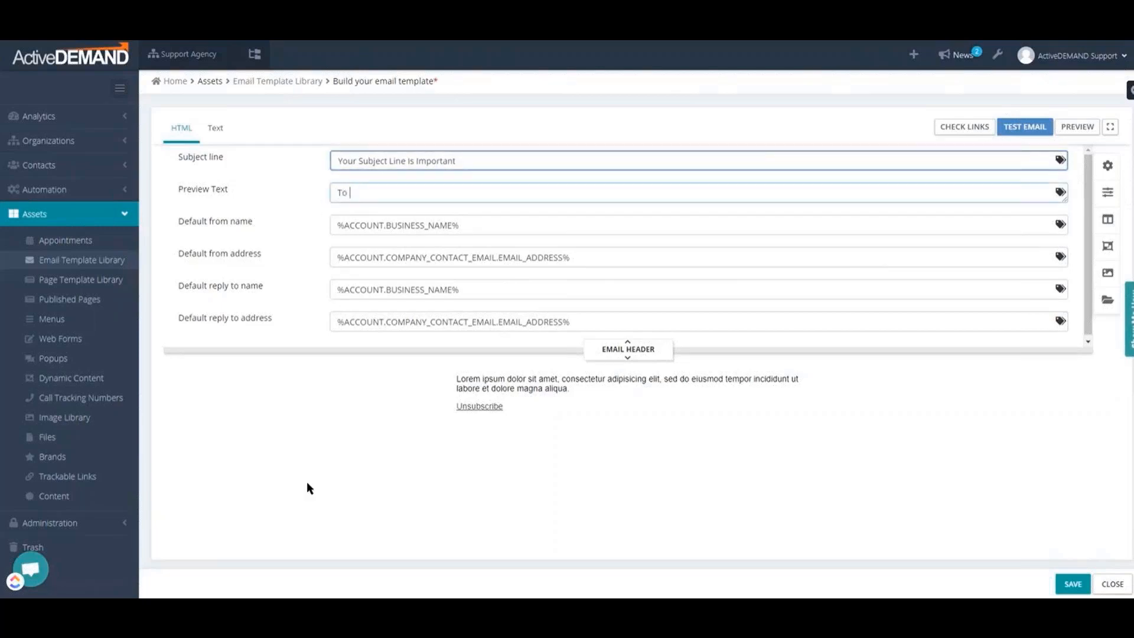
pyautogui.write('To help you get ')
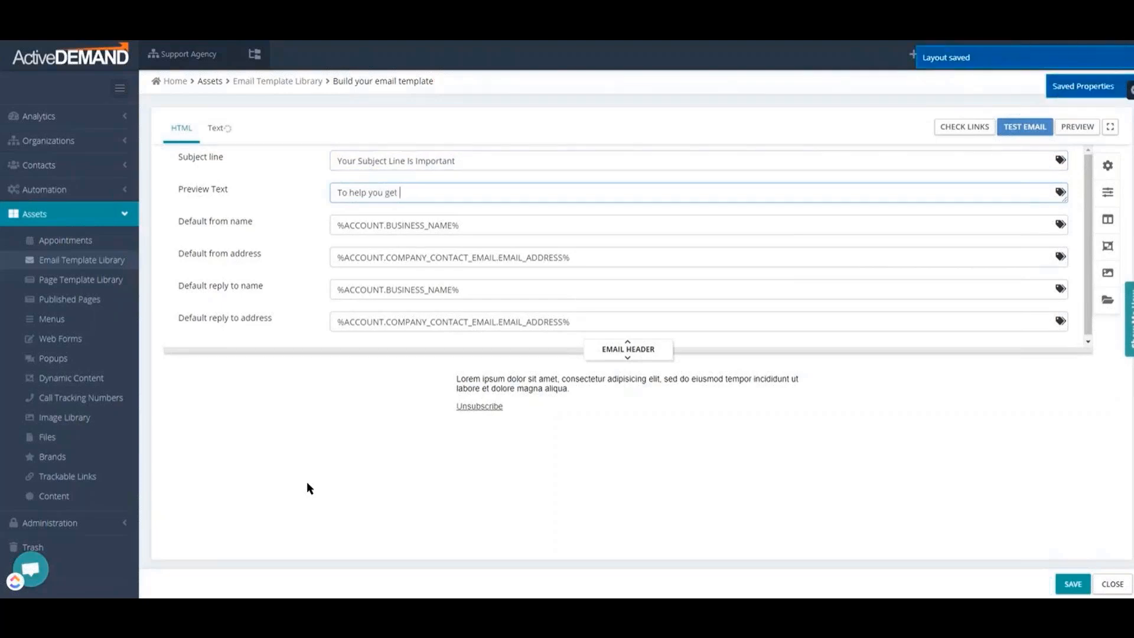
pyautogui.write('your message')
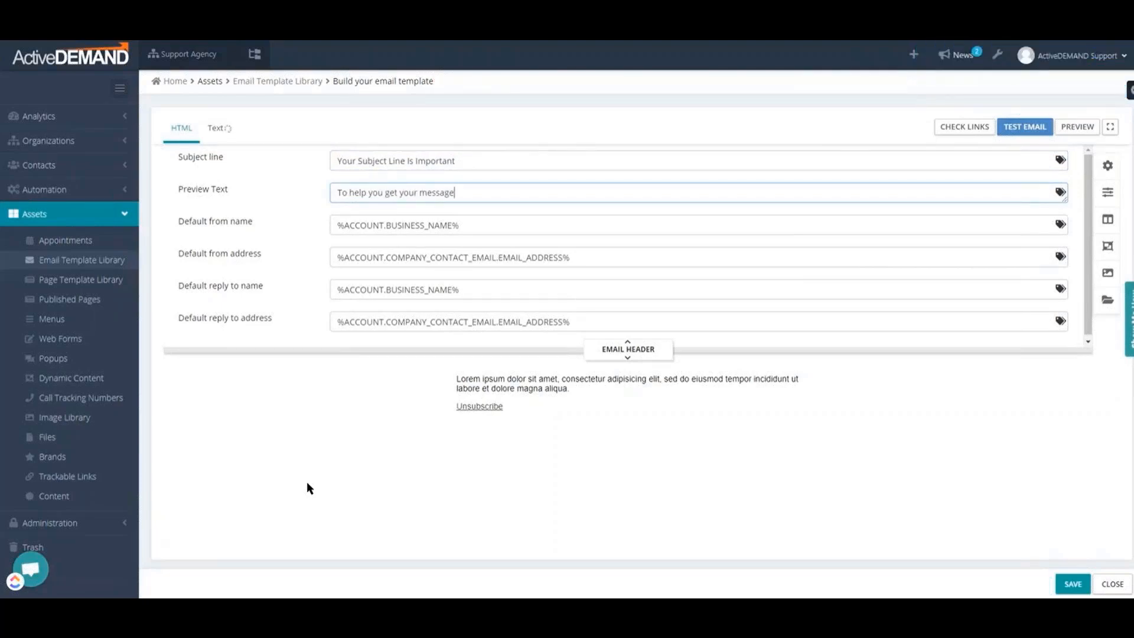
pyautogui.write(' acre')
pyautogui.press('BackSpace')
pyautogui.click(629, 348)
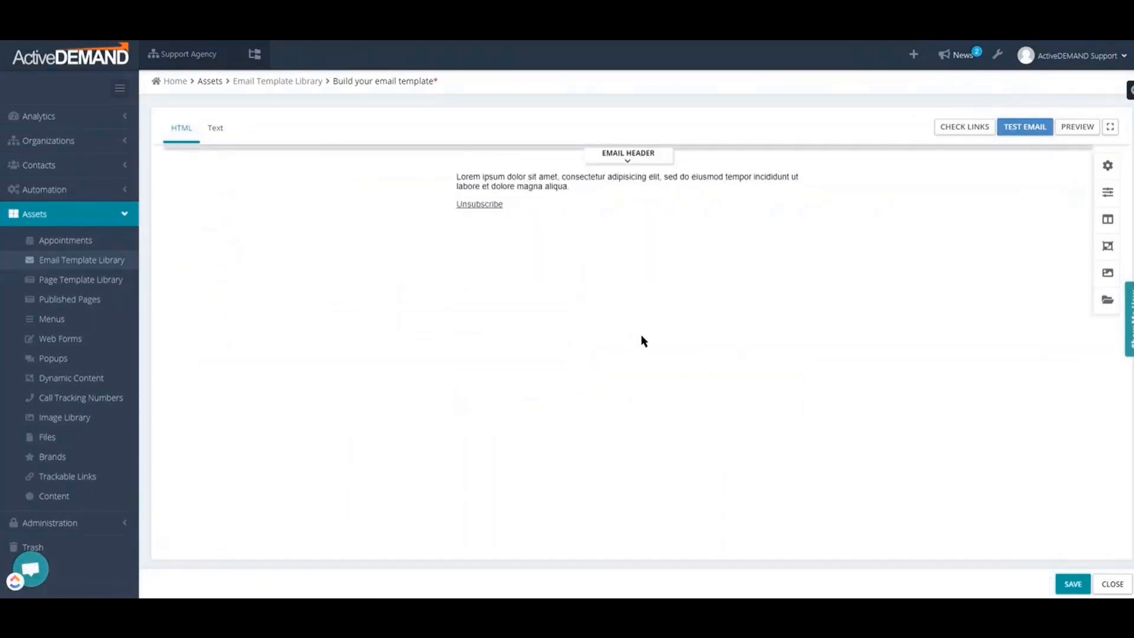
# Add three layout rows below the default text: two equal columns, a wide column beside a narrow one, and four equal columns
pyautogui.click(1108, 220)
pyautogui.moveTo(886, 242); pyautogui.dragTo(657, 255)
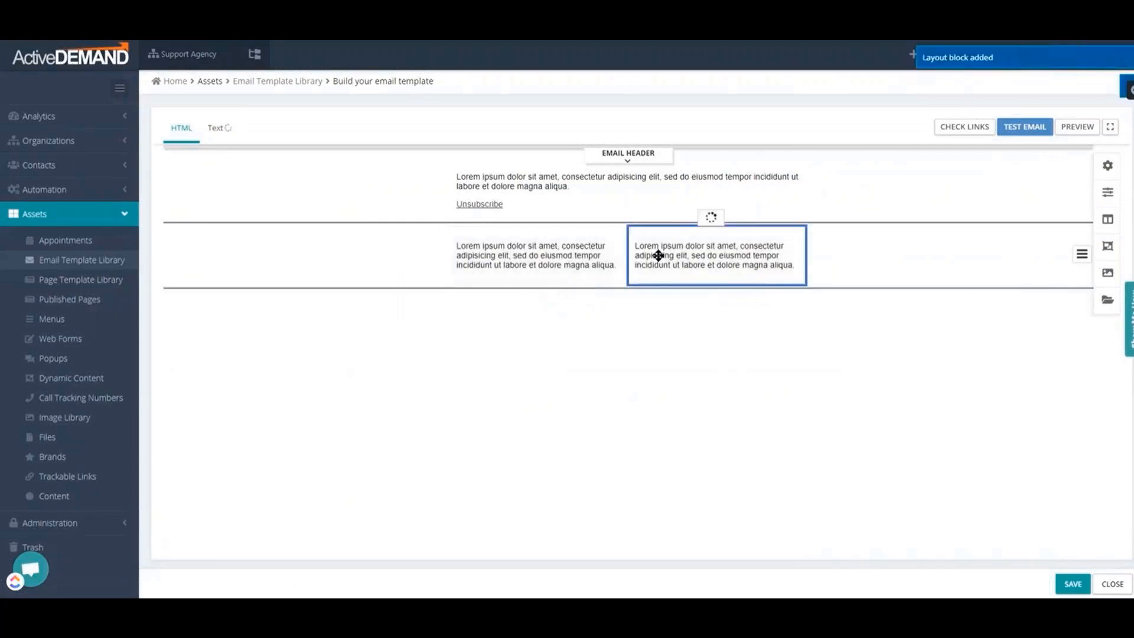
pyautogui.click(1108, 220)
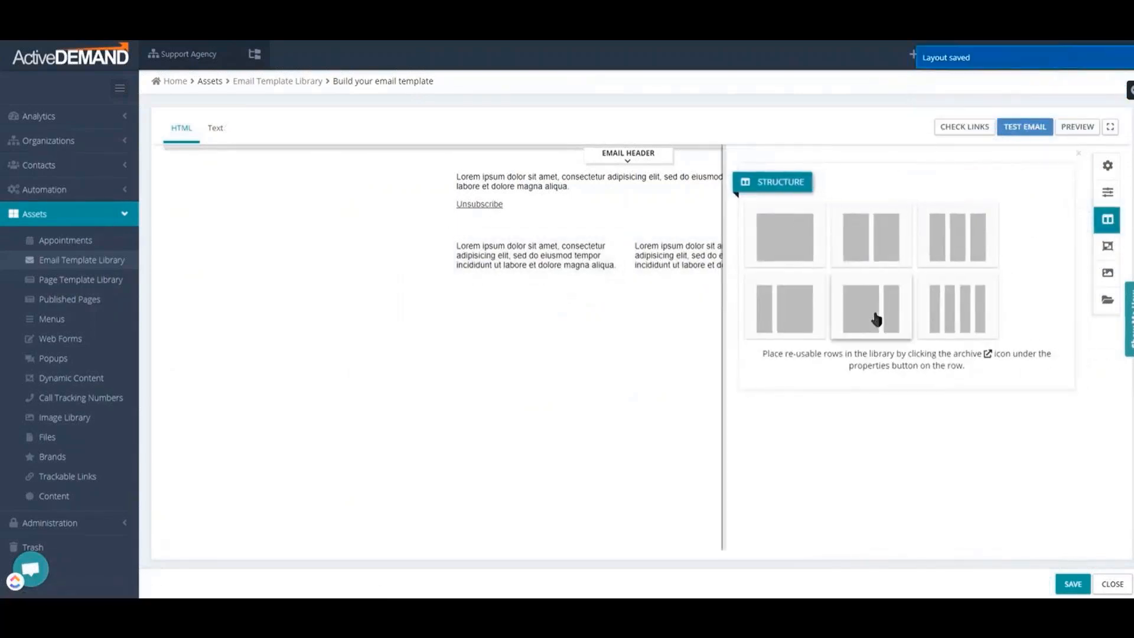
pyautogui.moveTo(873, 316); pyautogui.dragTo(664, 328)
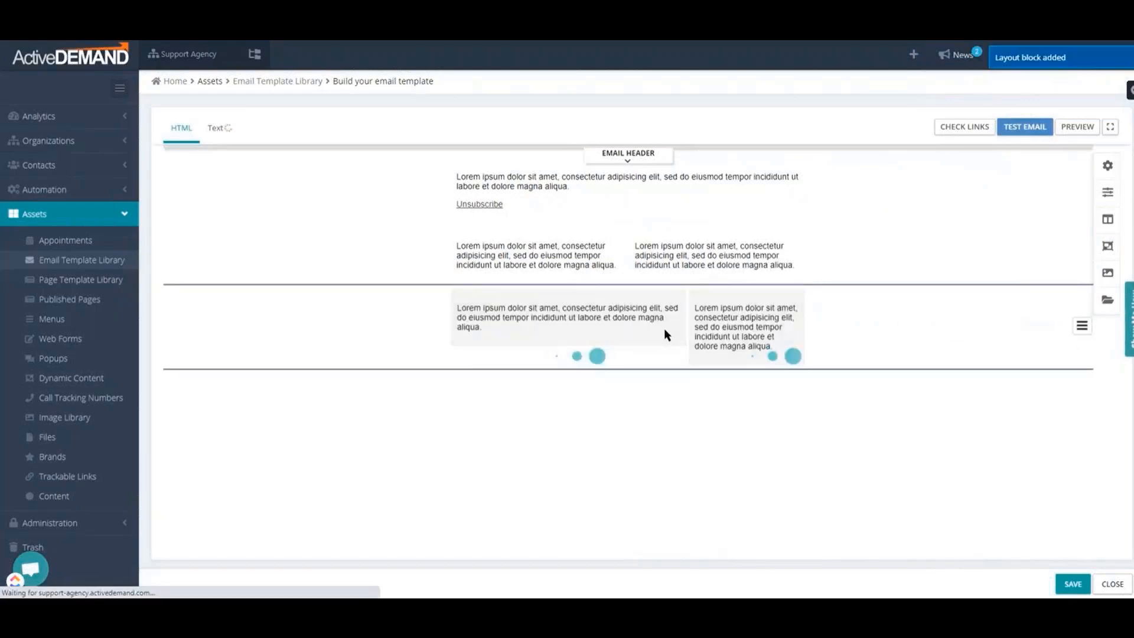
pyautogui.click(1107, 220)
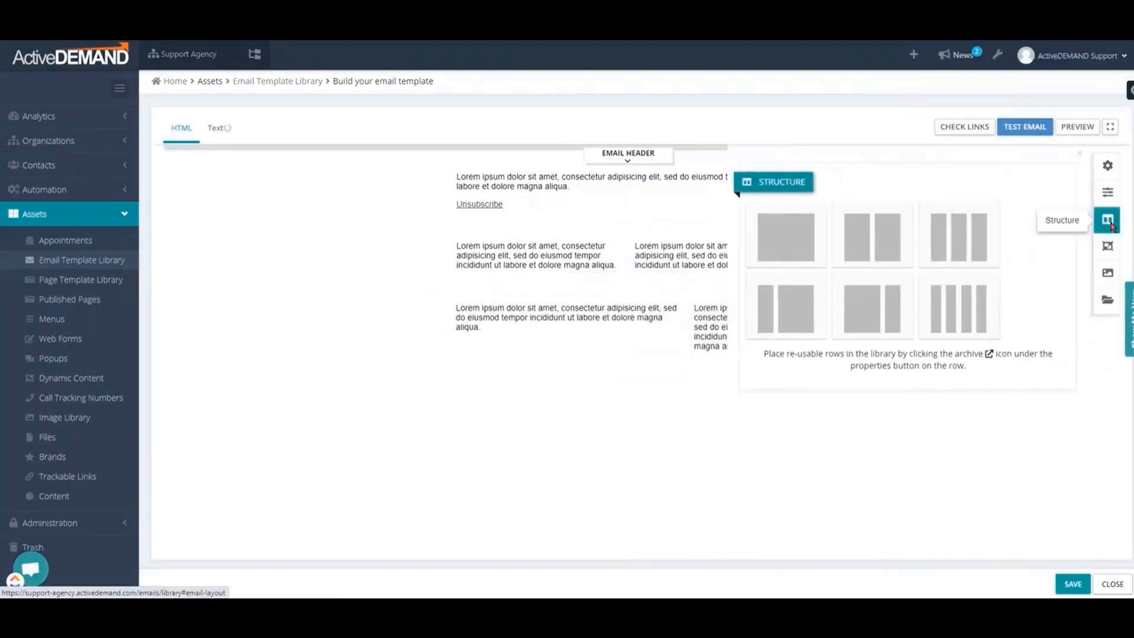
pyautogui.moveTo(956, 309); pyautogui.dragTo(666, 417)
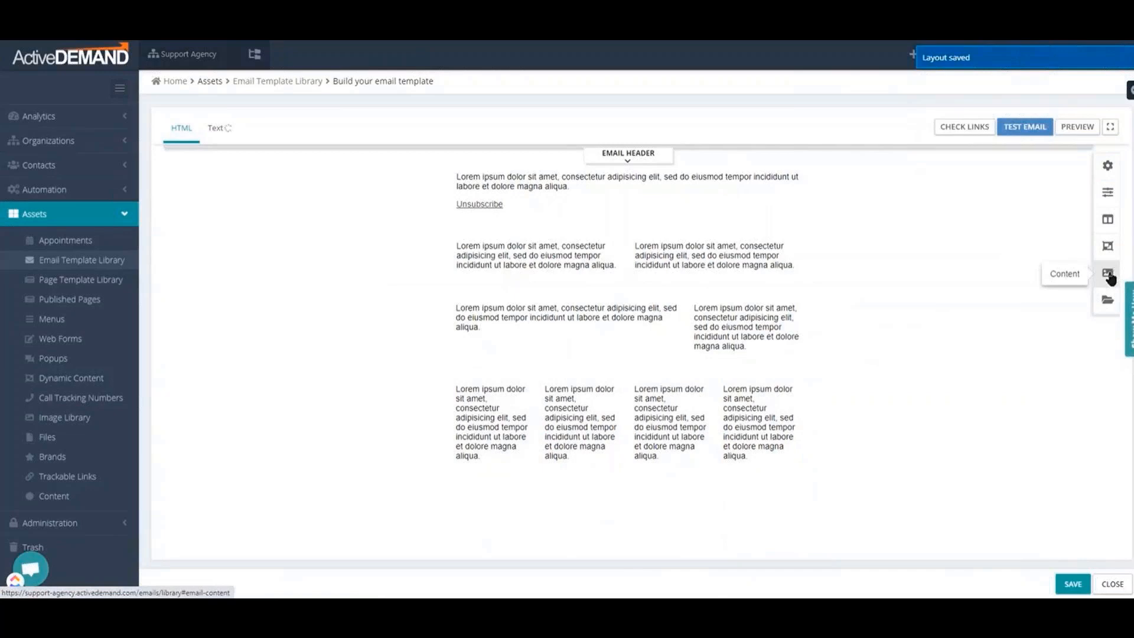
# Add a text block under the wide column's text and an image block under the narrow column's text
pyautogui.click(1107, 275)
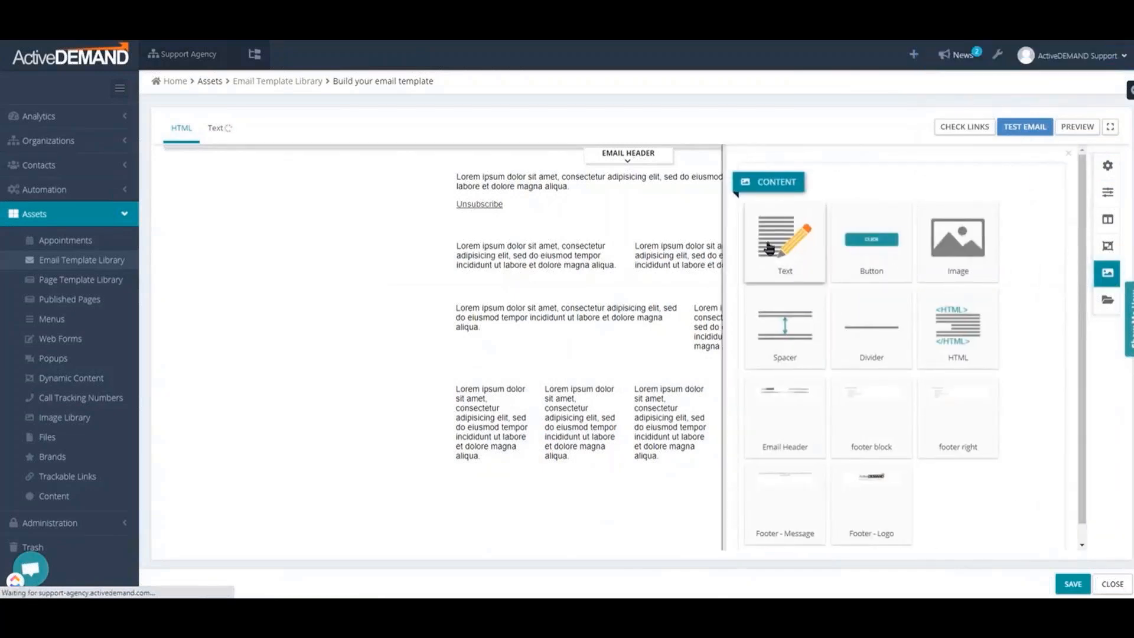
pyautogui.moveTo(768, 247); pyautogui.dragTo(564, 354)
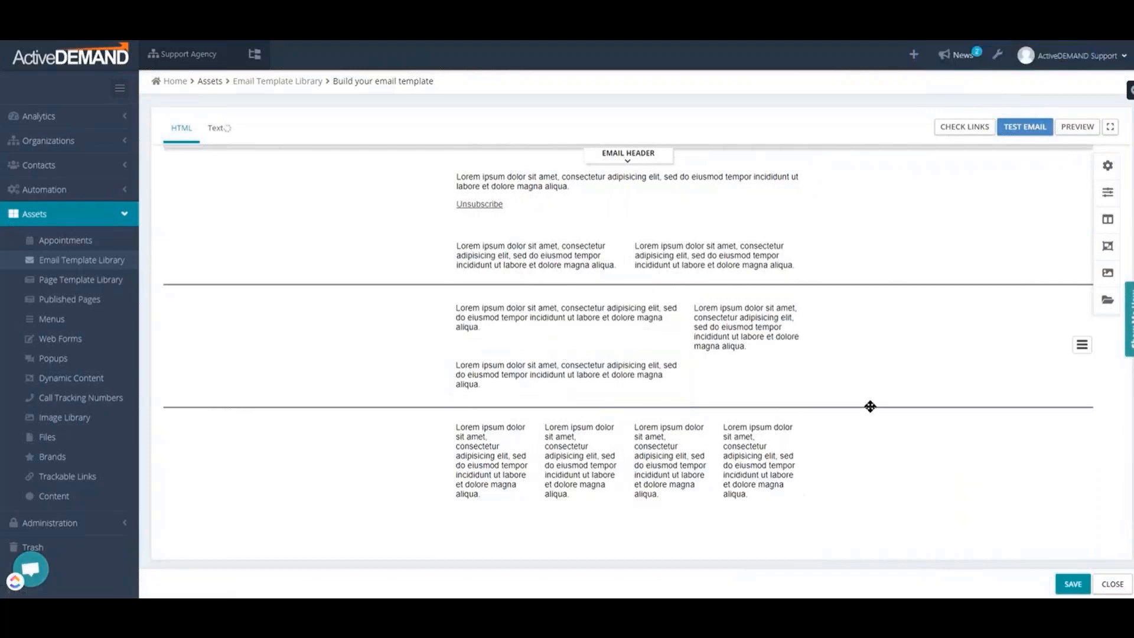
pyautogui.click(1108, 272)
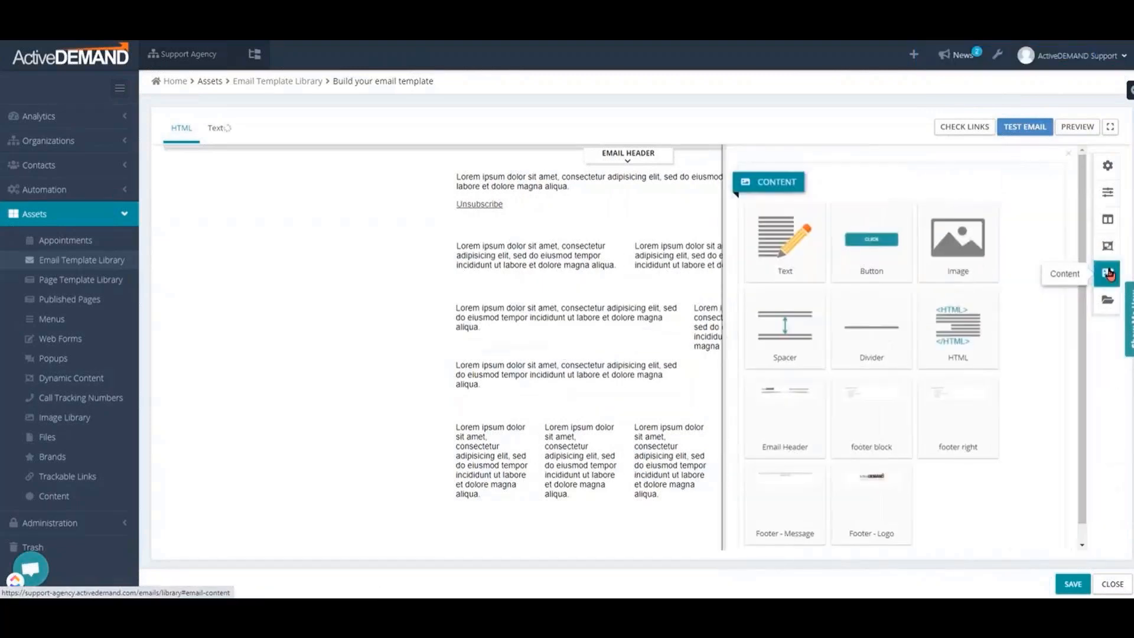
pyautogui.moveTo(1066, 245); pyautogui.dragTo(796, 387)
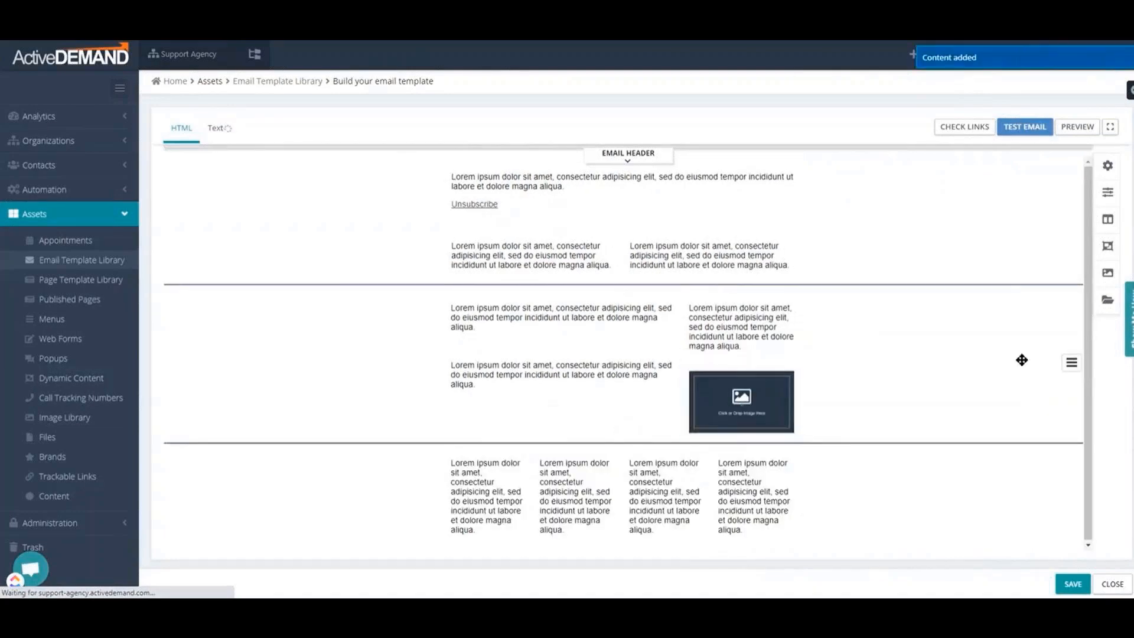
# Add the Email Header content block above the default text at the start of the email
pyautogui.click(1107, 275)
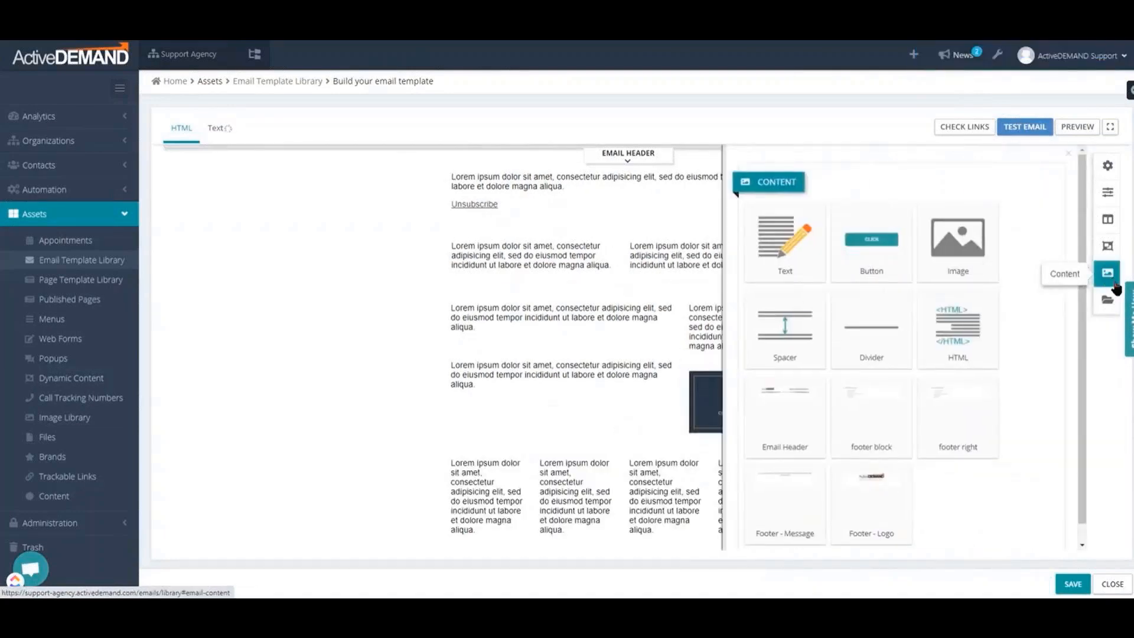
pyautogui.moveTo(789, 397); pyautogui.dragTo(673, 161)
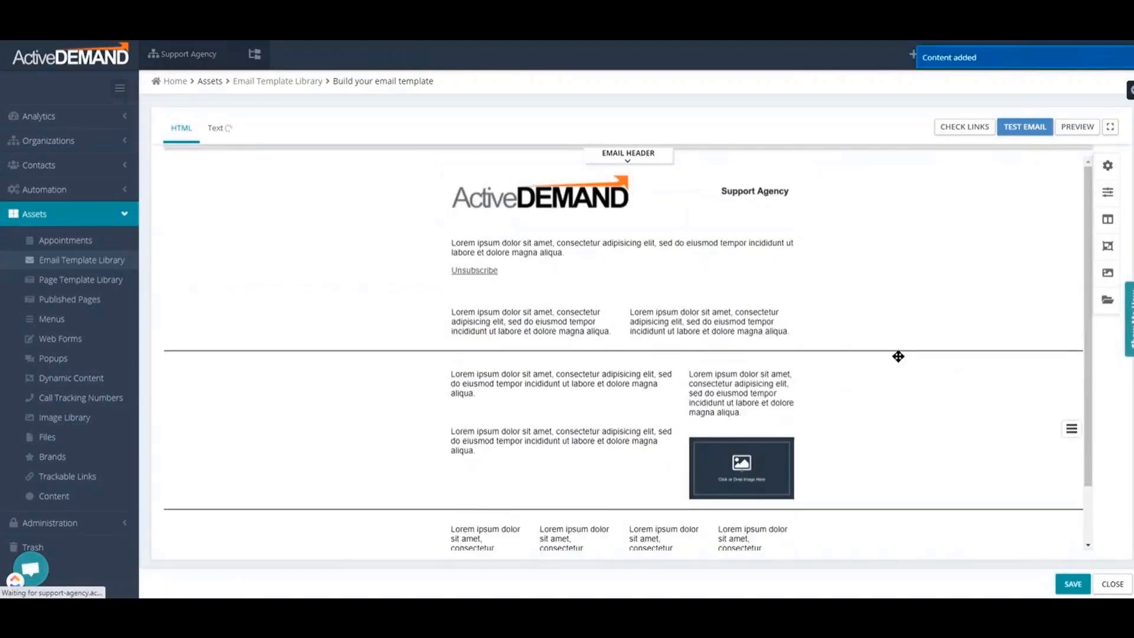
# Replace the placeholder text in the first column of the equal two-column row with "Edit your text information."
pyautogui.scroll(-1, 900, 358)
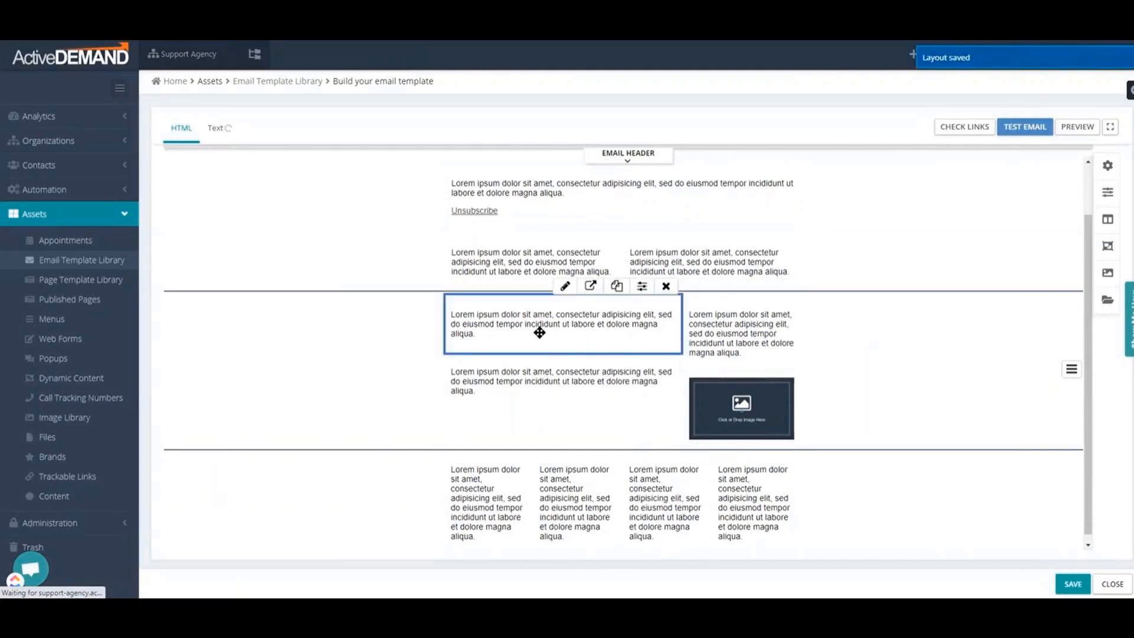
pyautogui.doubleClick(464, 260)
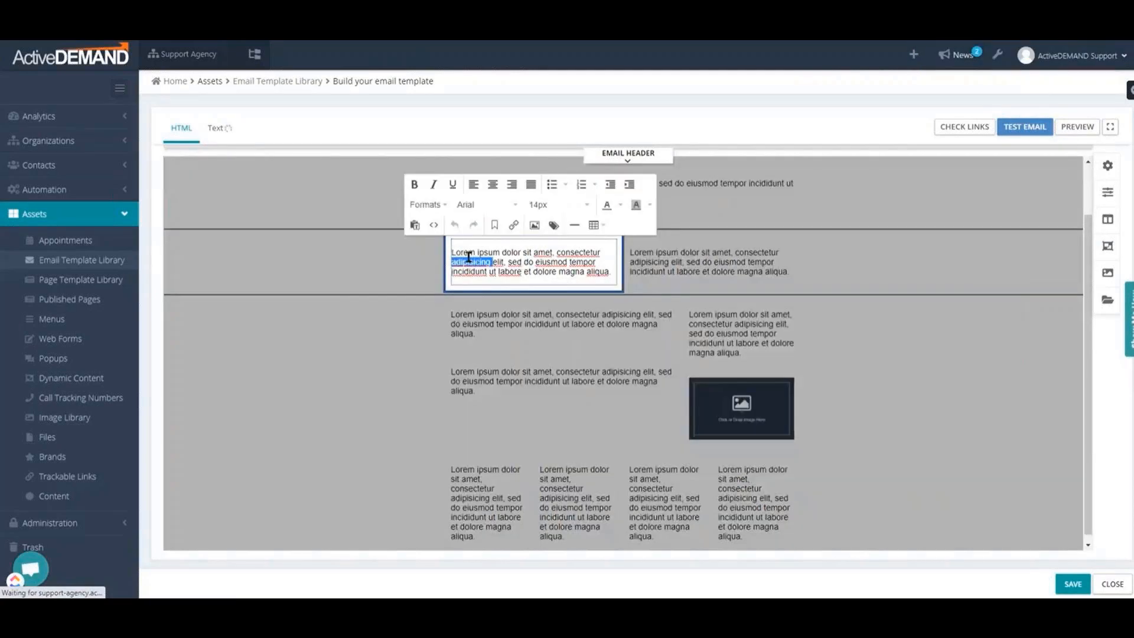
pyautogui.moveTo(453, 257); pyautogui.dragTo(611, 272)
pyautogui.write('Edit your tex')
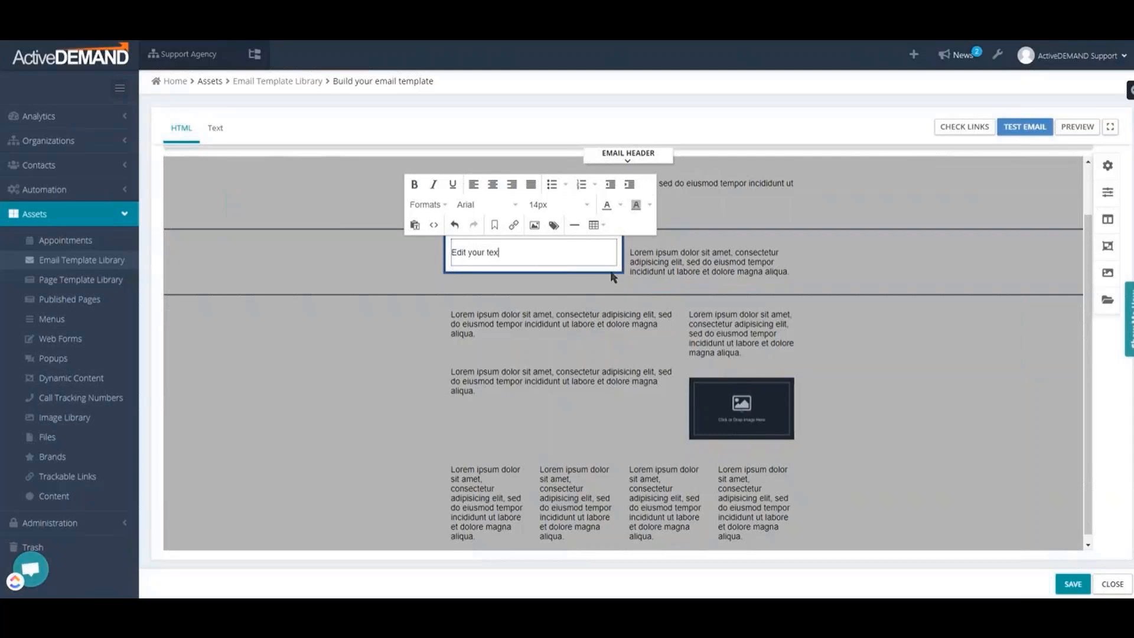
pyautogui.write('t information.')
pyautogui.click(565, 286)
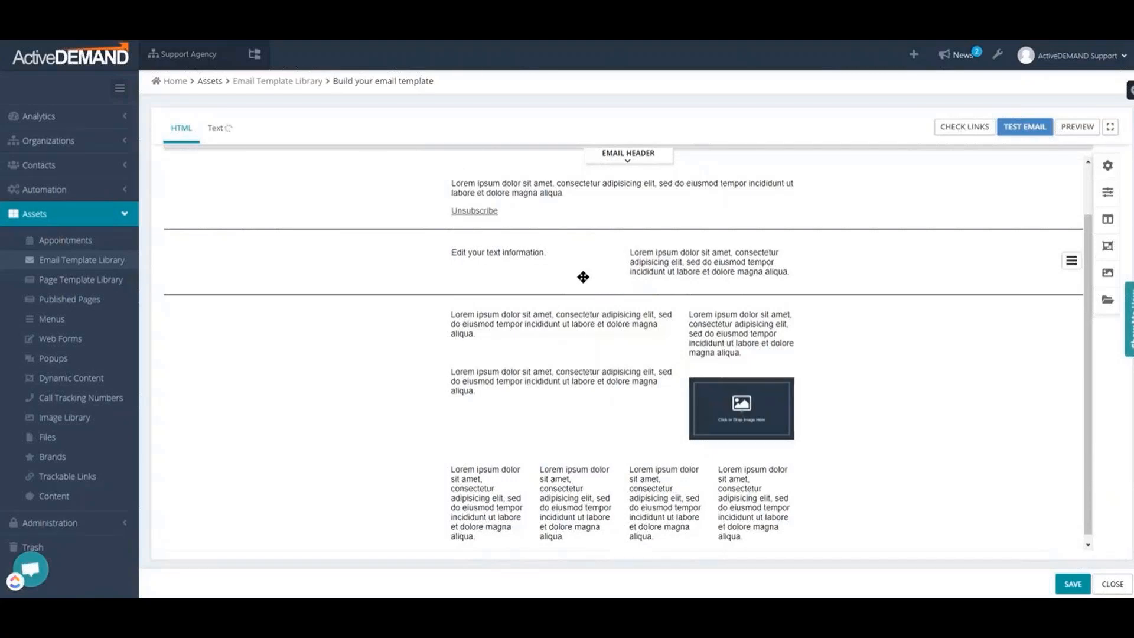
pyautogui.click(684, 226)
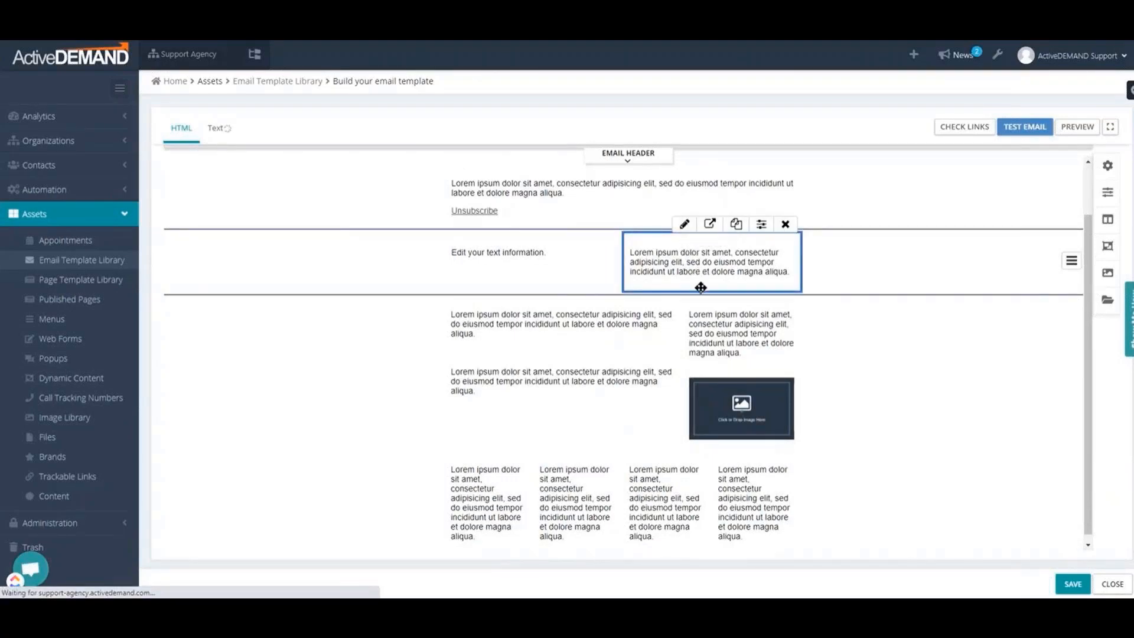
# Fill the image block with the misty mountain sunset picture from the account's static images and save the image settings
pyautogui.click(742, 404)
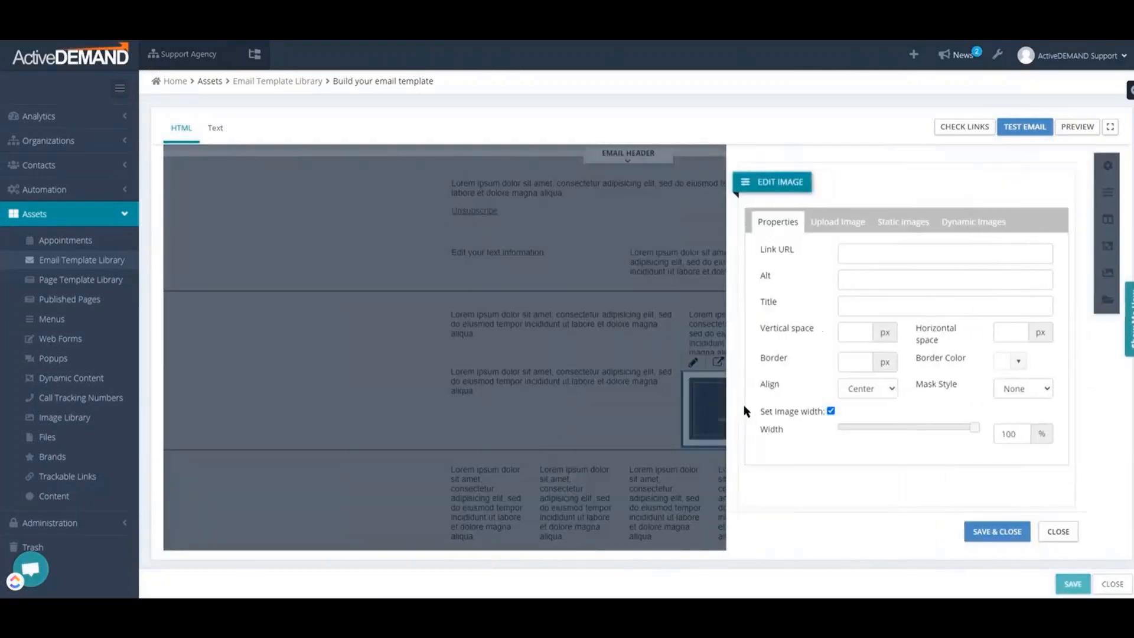
pyautogui.click(830, 223)
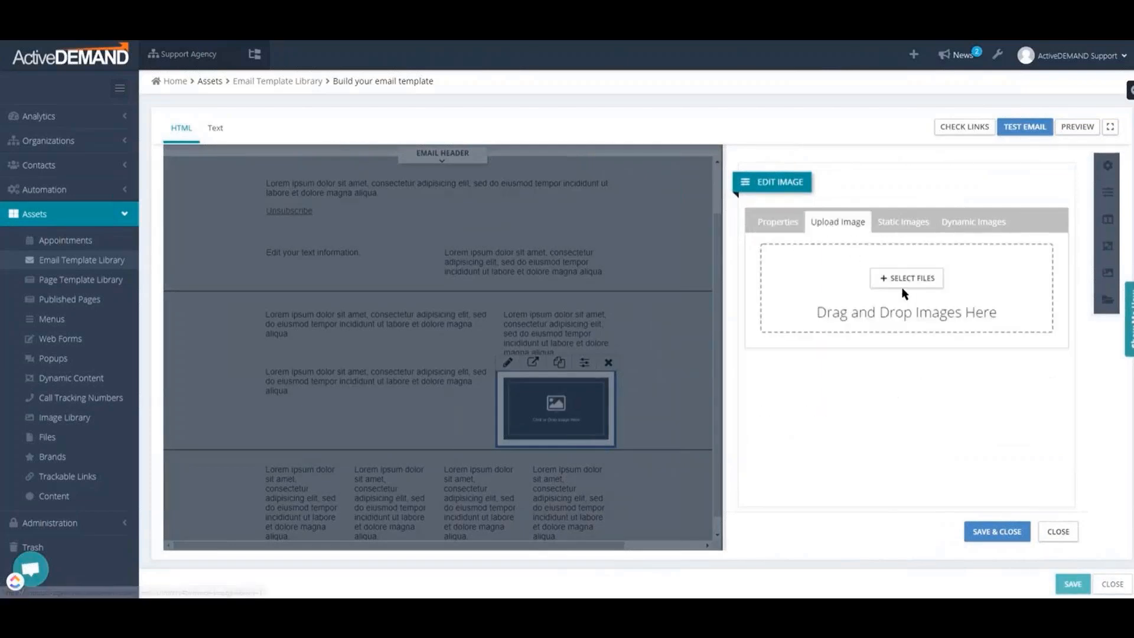
pyautogui.click(914, 228)
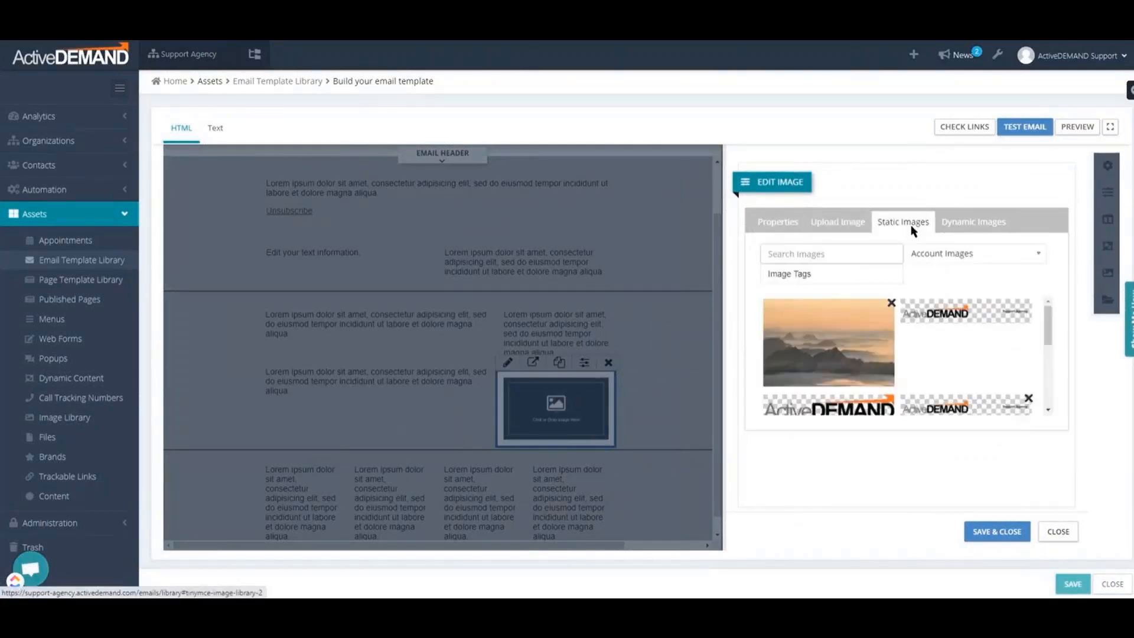
pyautogui.click(980, 538)
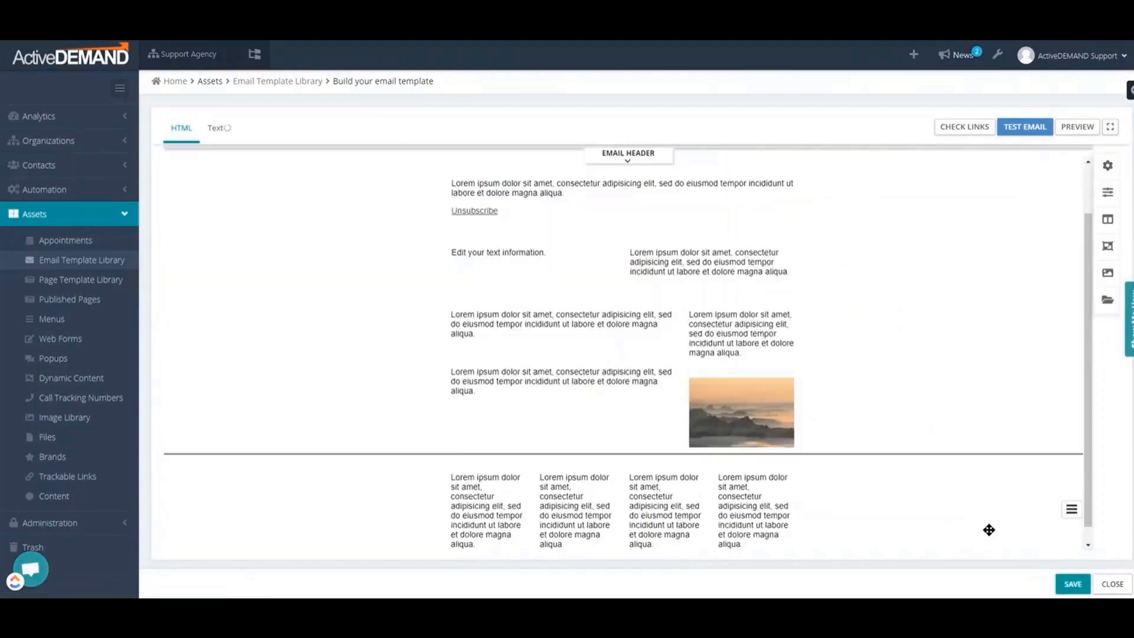
# Move the four-column row above the row containing the image and return it below that row
pyautogui.scroll(-1, 989, 530)
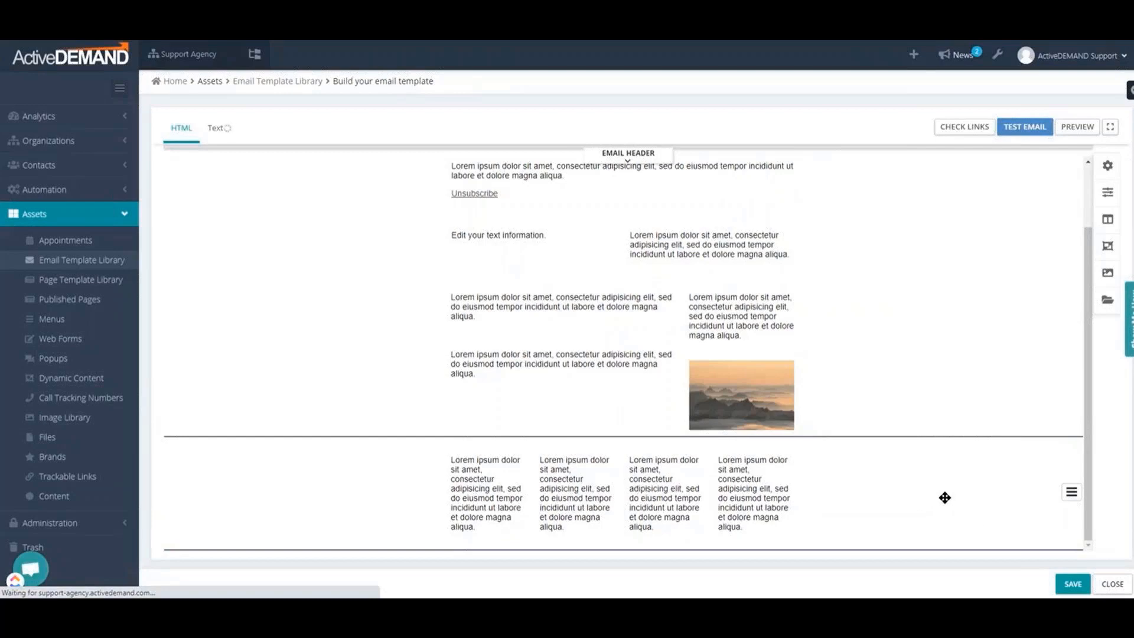
pyautogui.moveTo(944, 499); pyautogui.dragTo(924, 377)
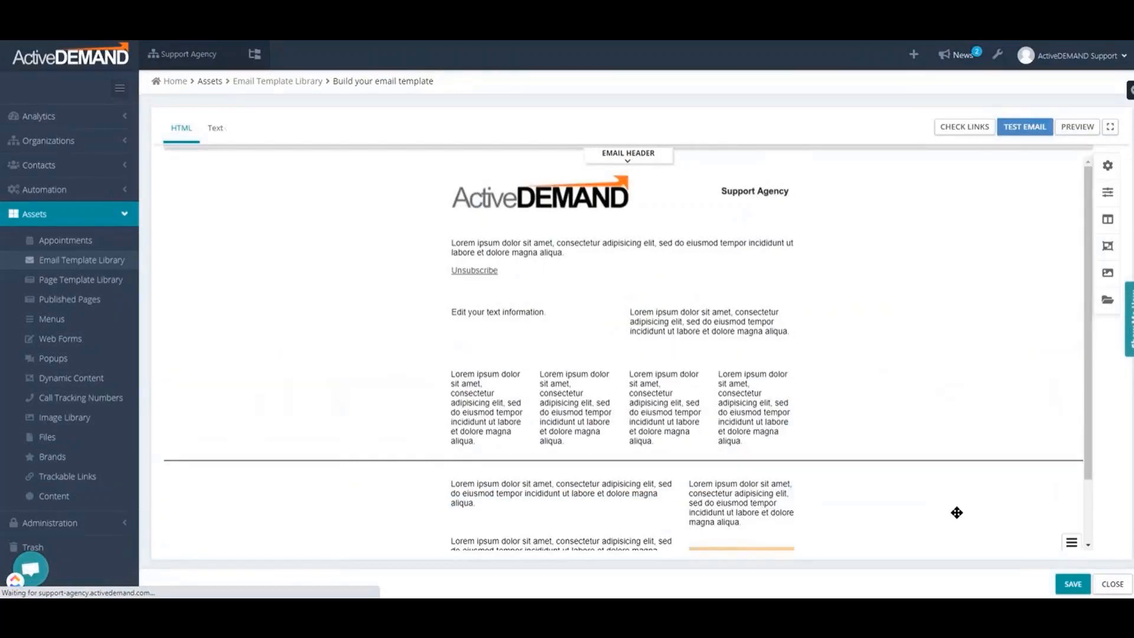
pyautogui.moveTo(944, 496); pyautogui.dragTo(927, 356)
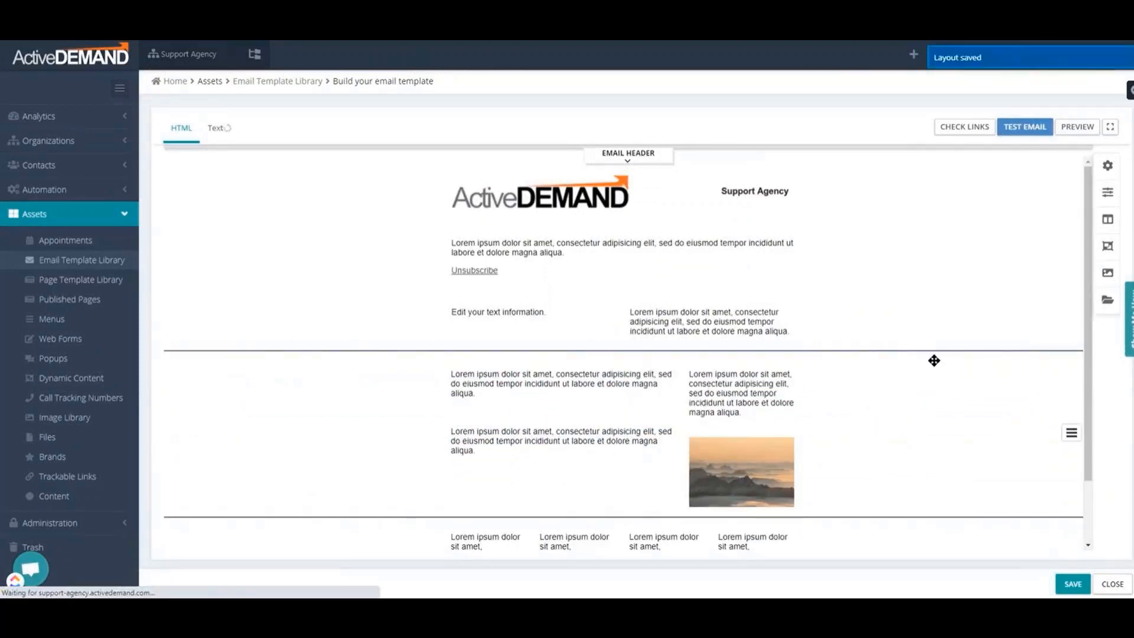
# Preview the email layout at Large size and return to the template editor
pyautogui.click(1083, 135)
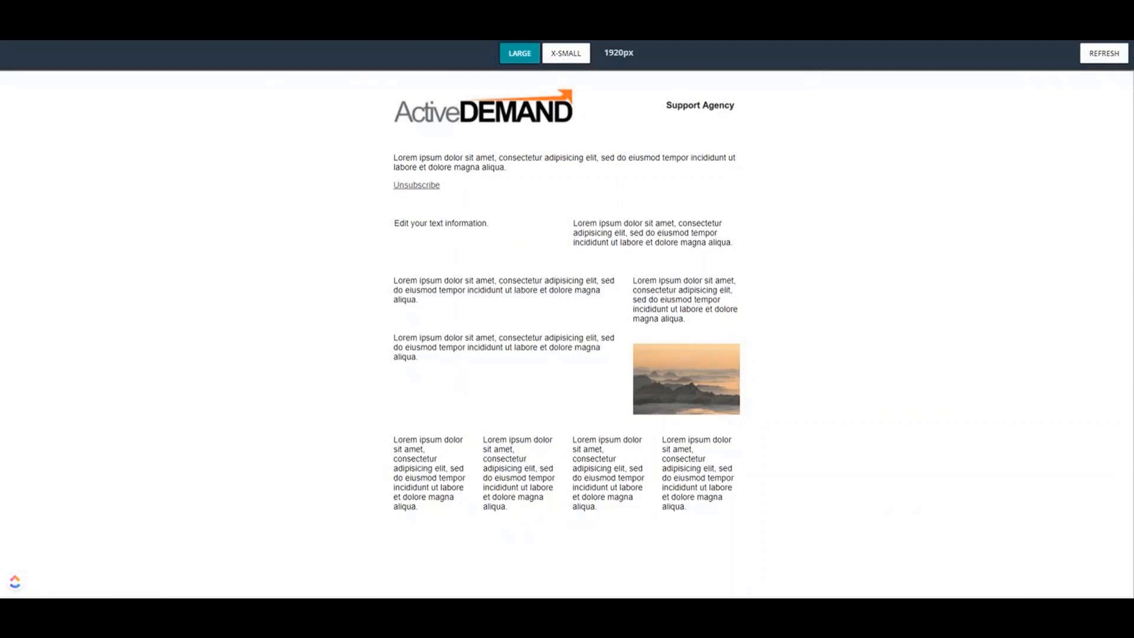
pyautogui.hotkey('ctrl', 'w')
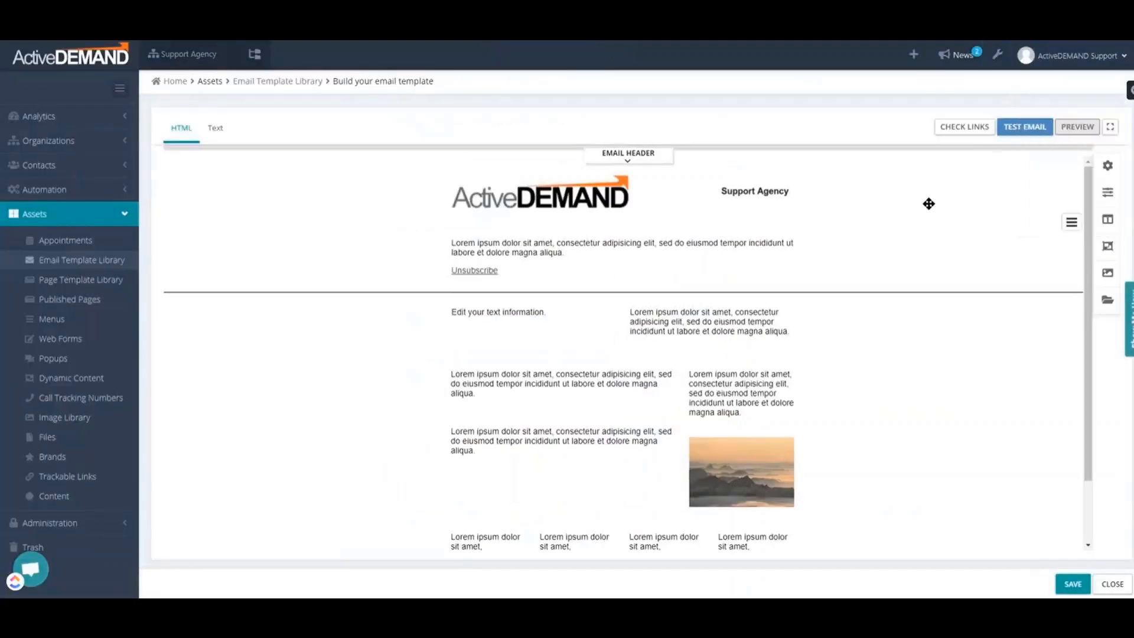
# Fill in the recipient's email address for a test email with HTML and plain text versions, and close the test dialog
pyautogui.click(1017, 135)
pyautogui.click(417, 186)
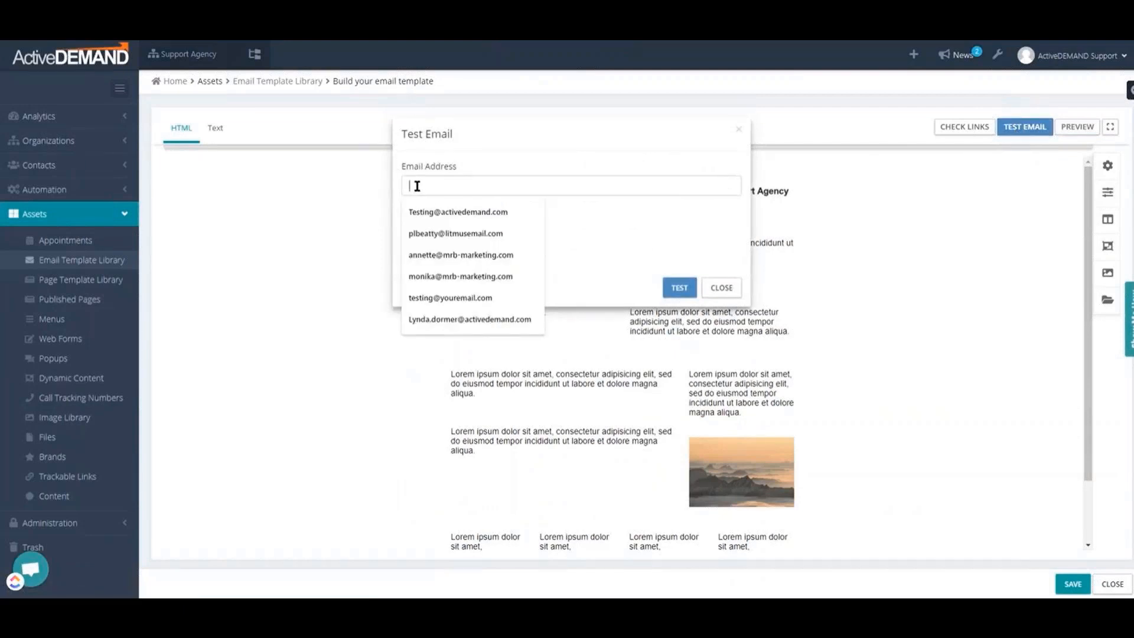
pyautogui.write('Test')
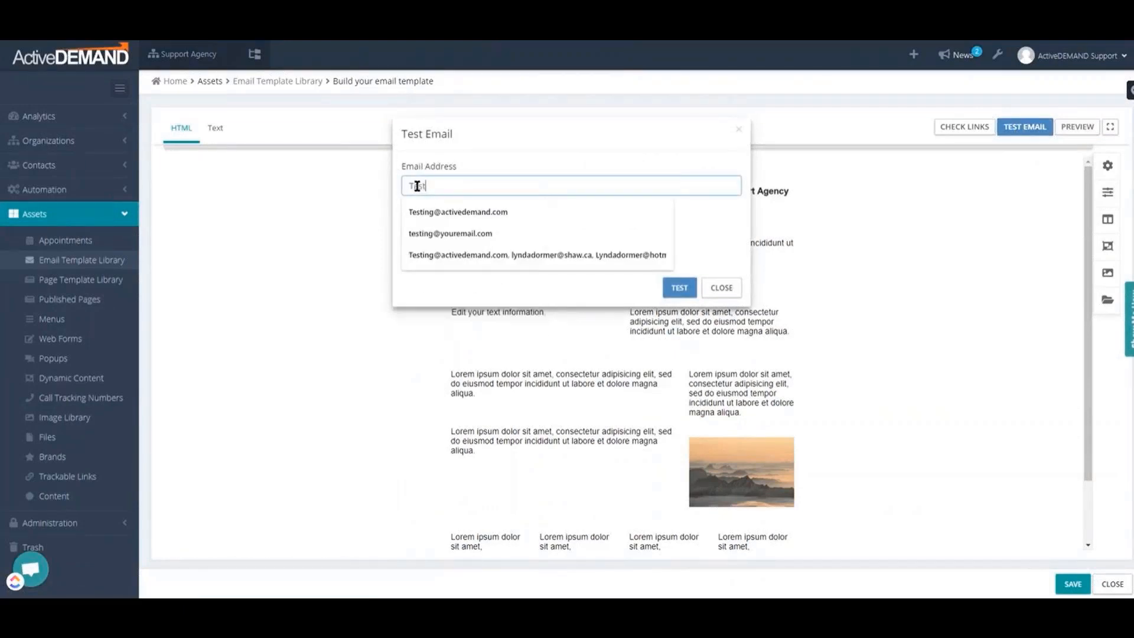
pyautogui.write('ing@y')
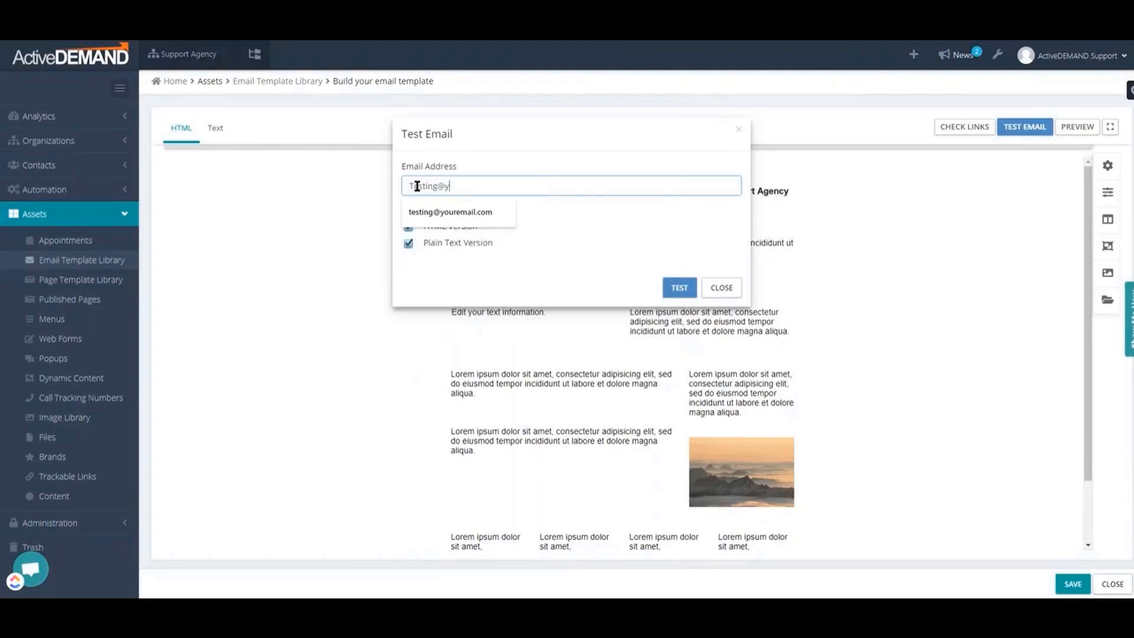
pyautogui.write('our ema')
pyautogui.press('BackSpace')
pyautogui.press('BackSpace')
pyautogui.press('BackSpace')
pyautogui.press('BackSpace')
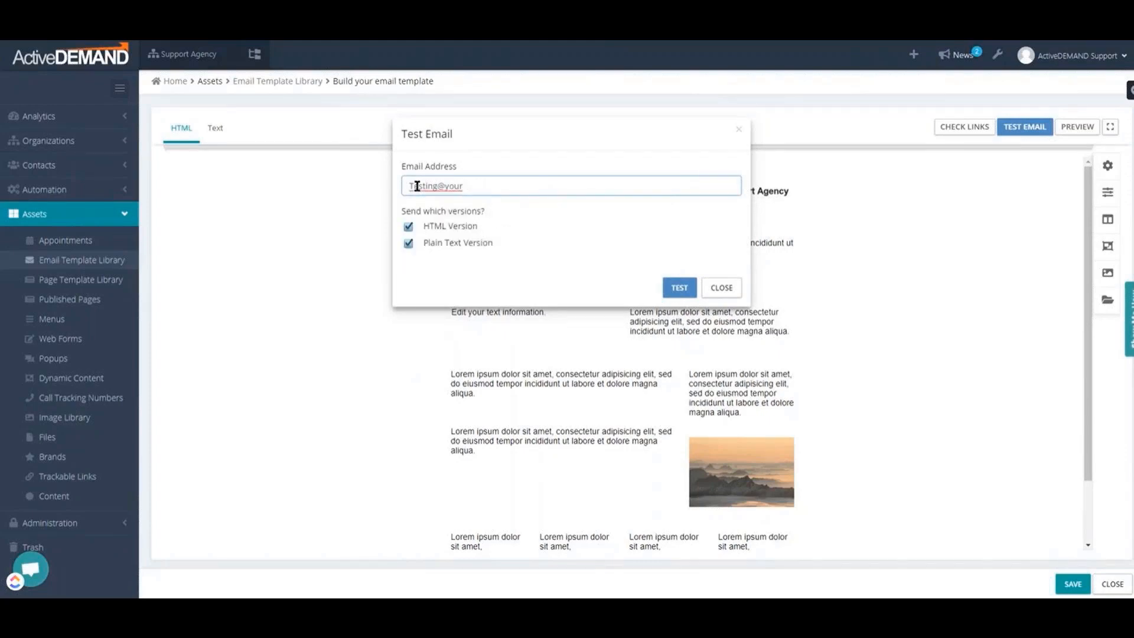
pyautogui.write('email.com')
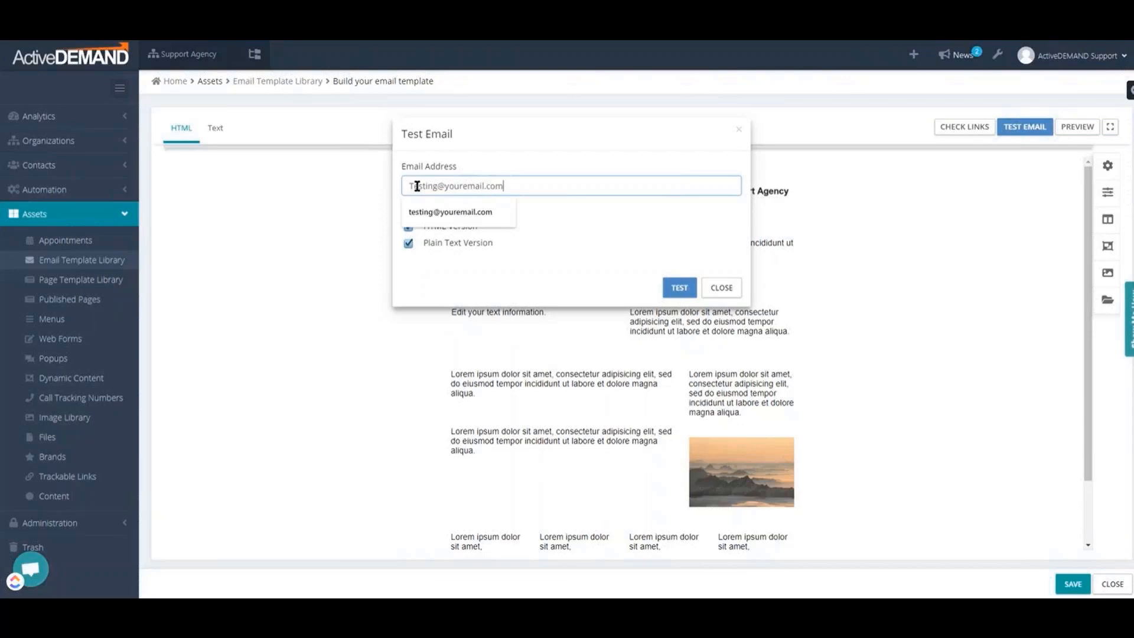
pyautogui.click(529, 263)
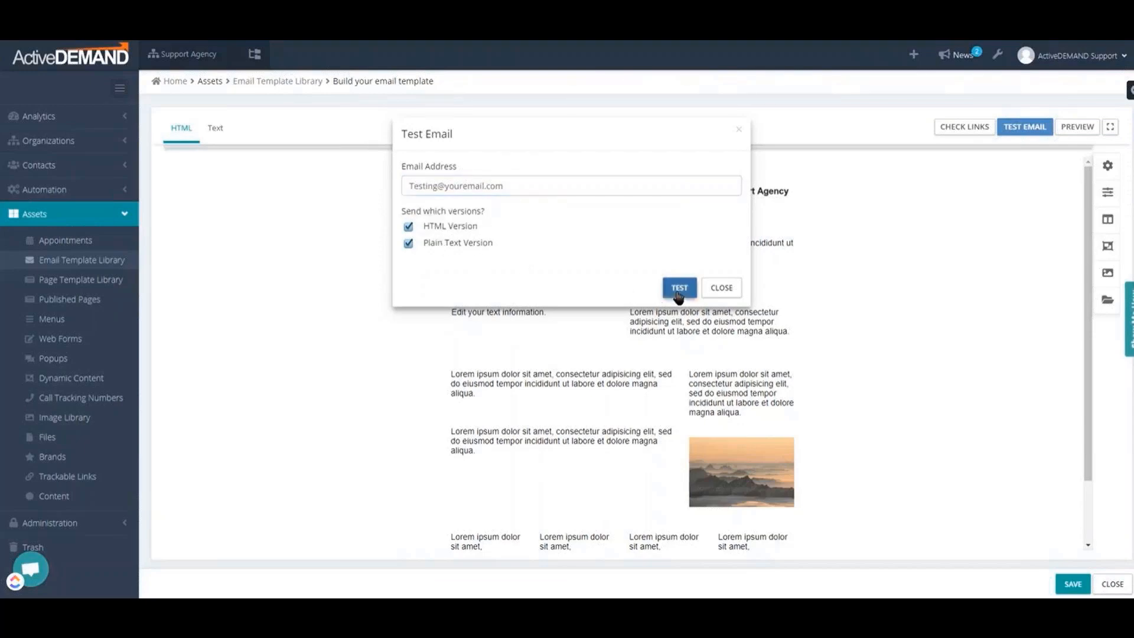
pyautogui.click(728, 291)
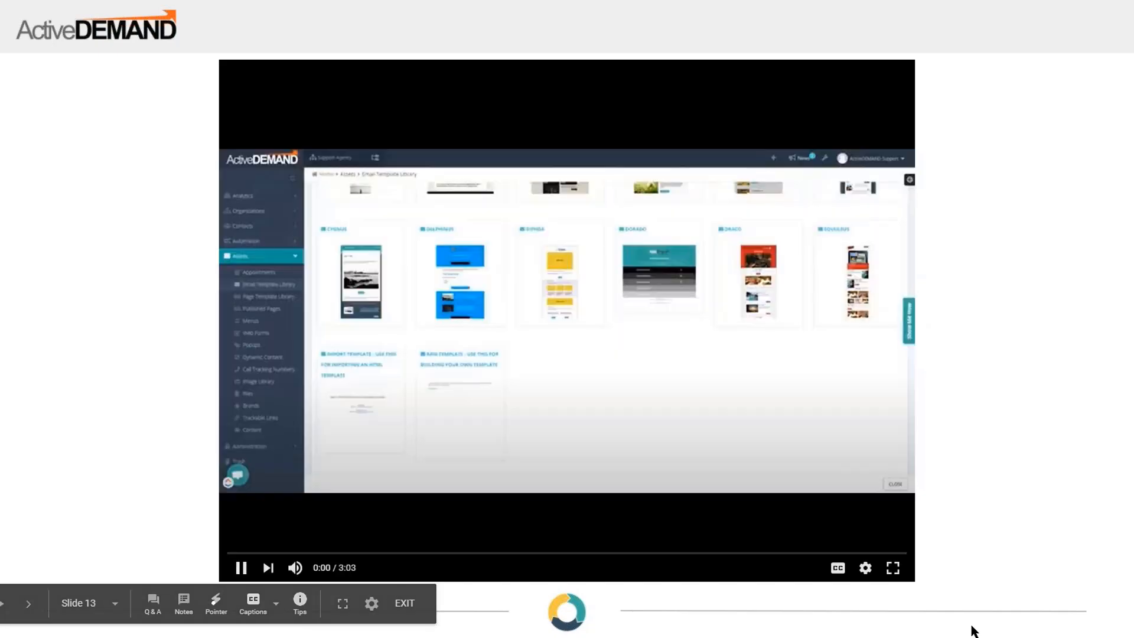
pyautogui.click(989, 591)
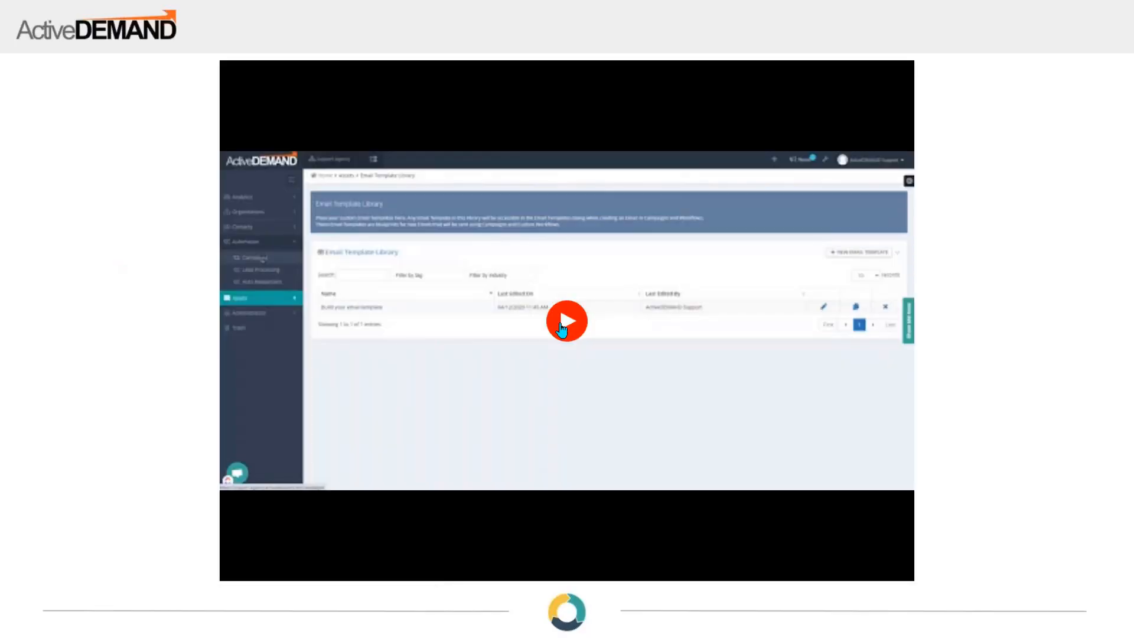
pyautogui.click(561, 324)
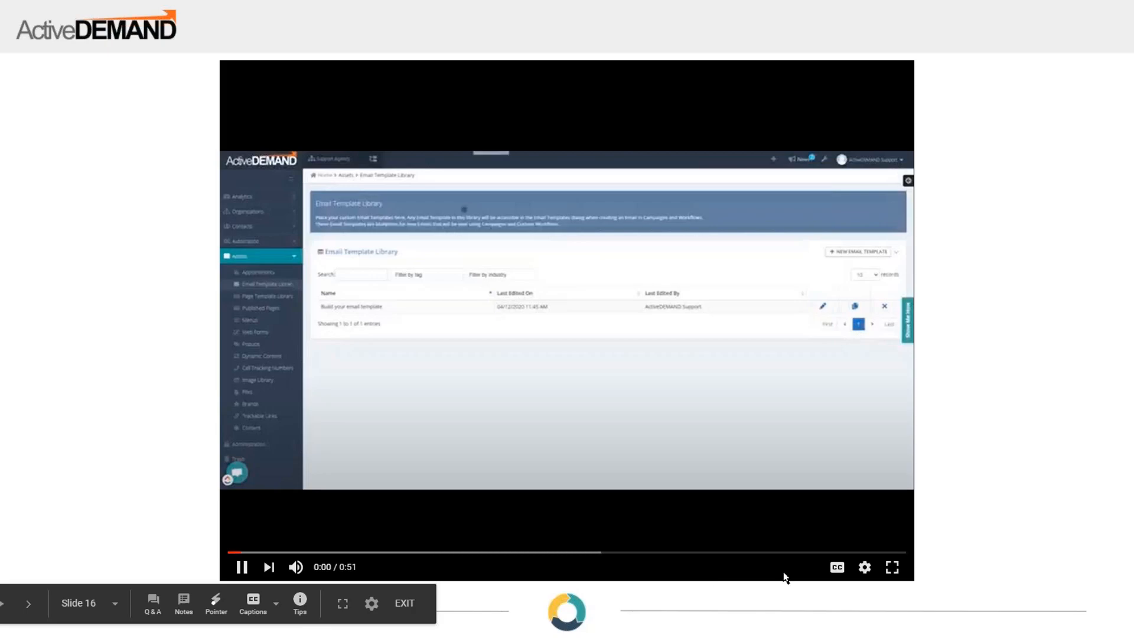
pyautogui.click(892, 567)
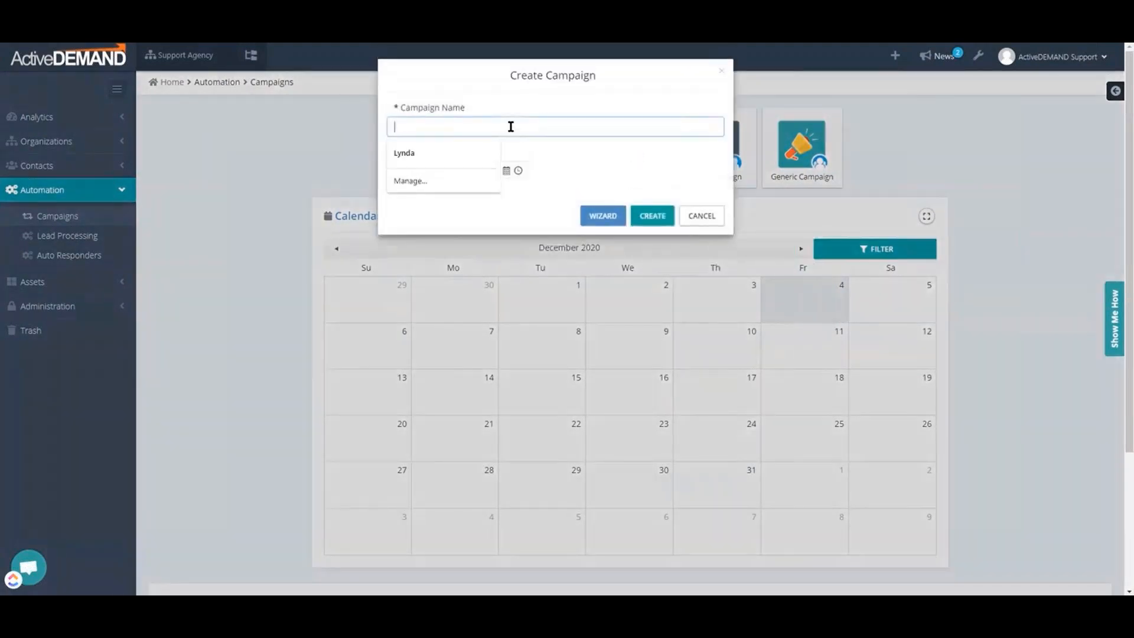
# Name the new campaign "New Newsletter Campaign"
pyautogui.write('w New')
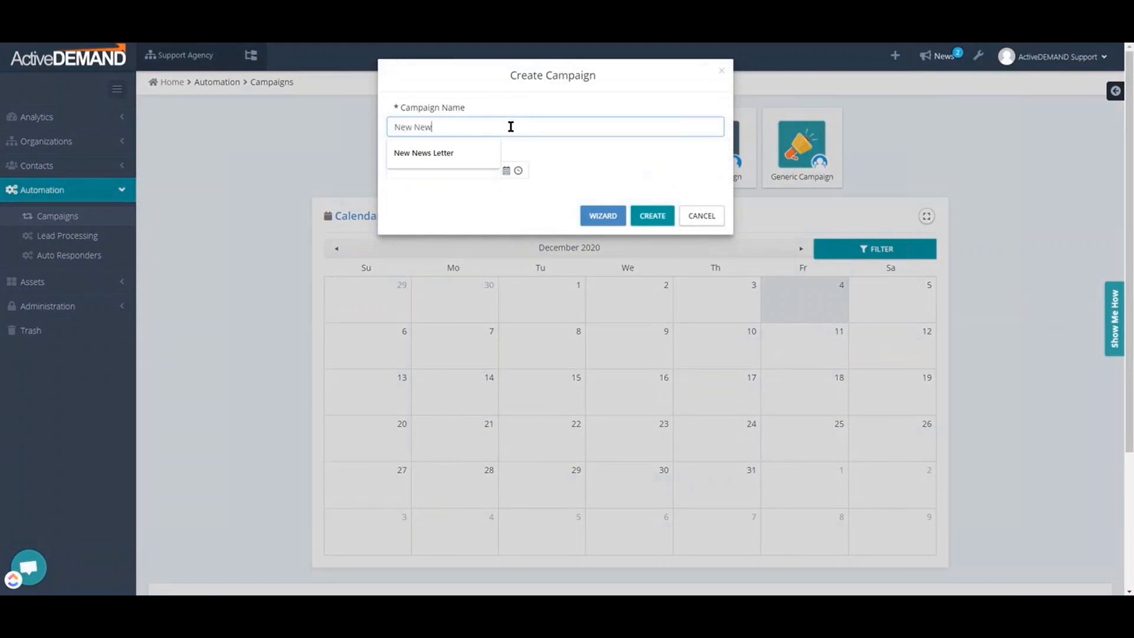
pyautogui.write('sletter C')
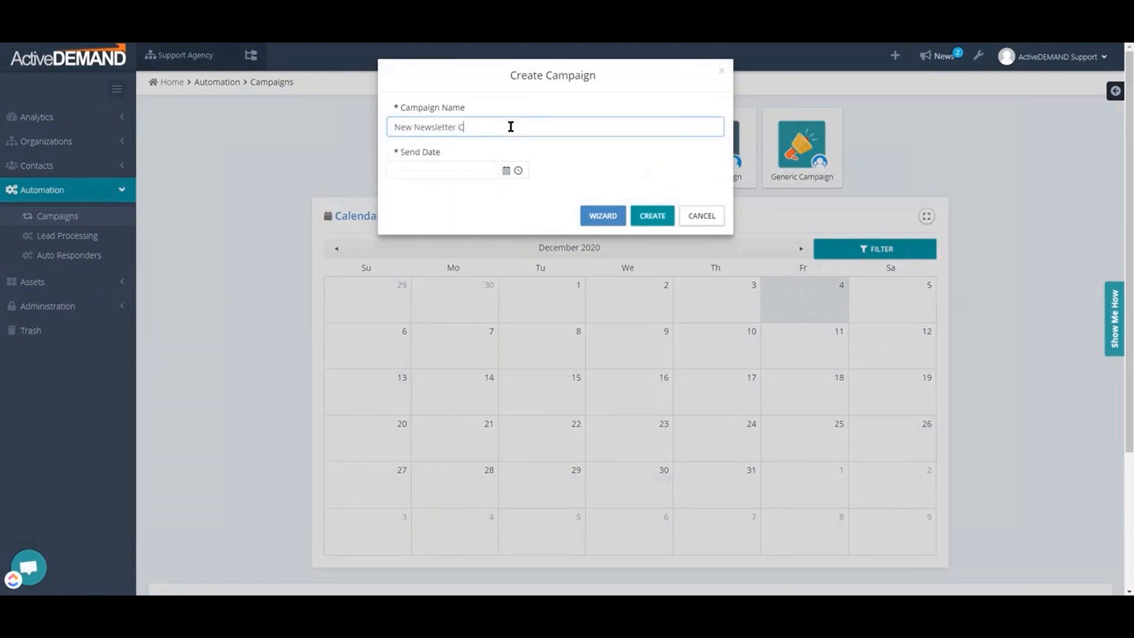
pyautogui.write('ampaign')
# Set the campaign's send date to 01/01/2021 10:00 AM and create the campaign
pyautogui.click(505, 171)
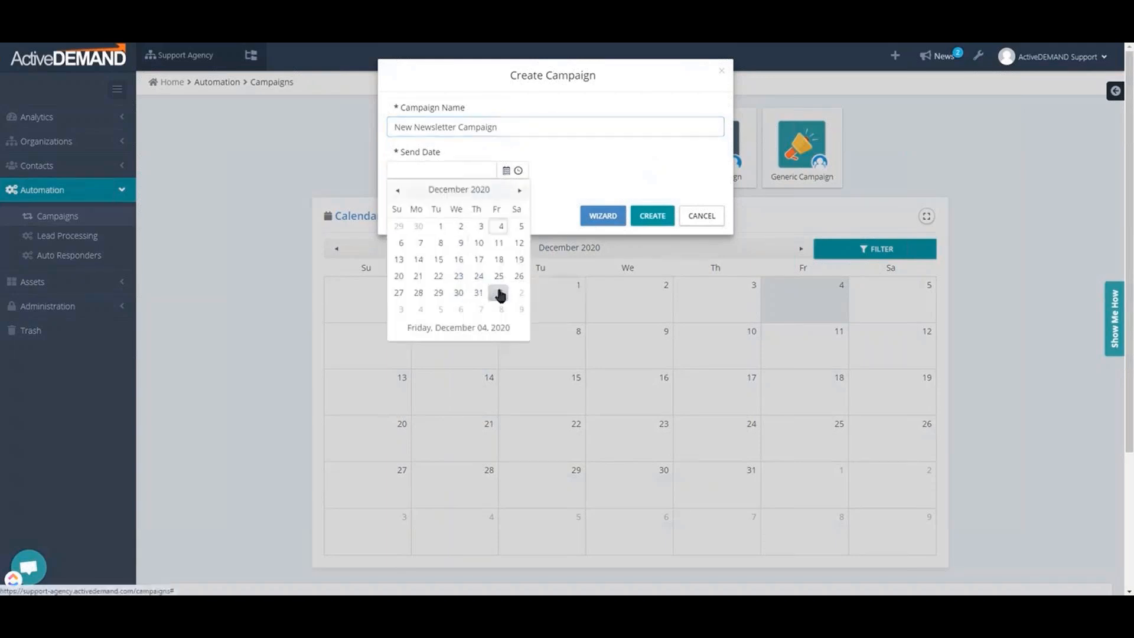
pyautogui.click(499, 294)
pyautogui.click(518, 172)
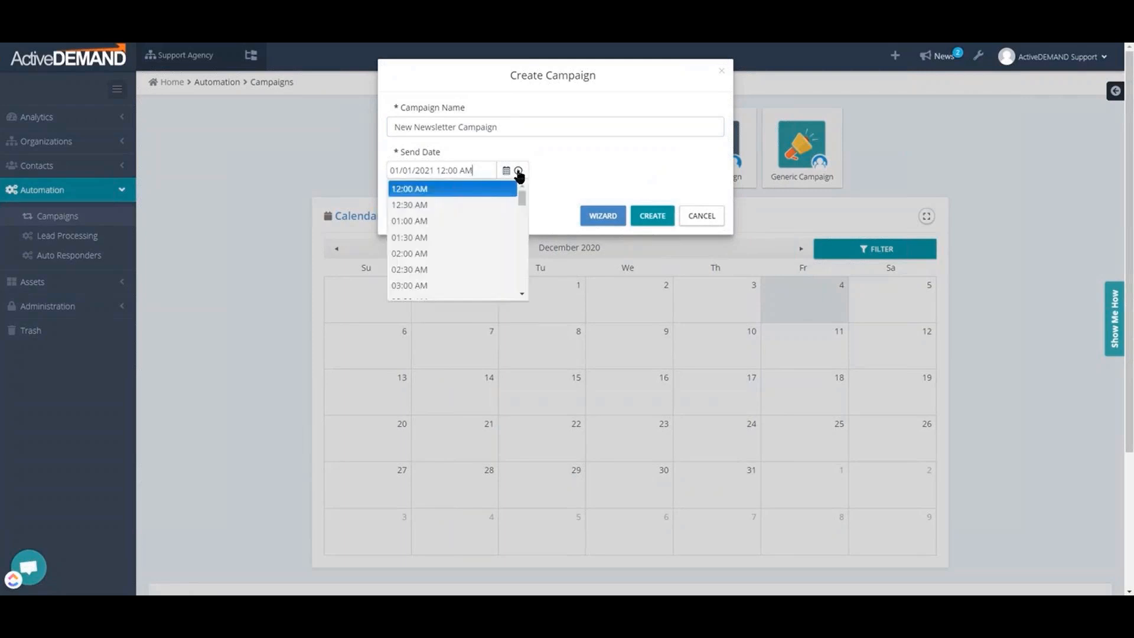
pyautogui.scroll(-5, 490, 230)
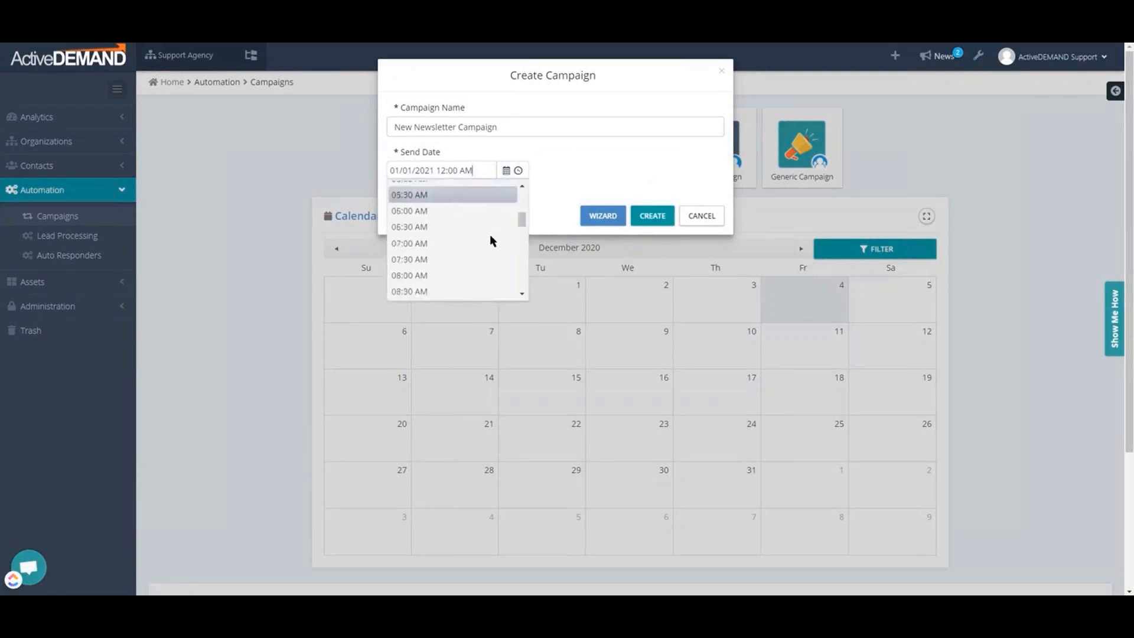
pyautogui.scroll(-1, 488, 238)
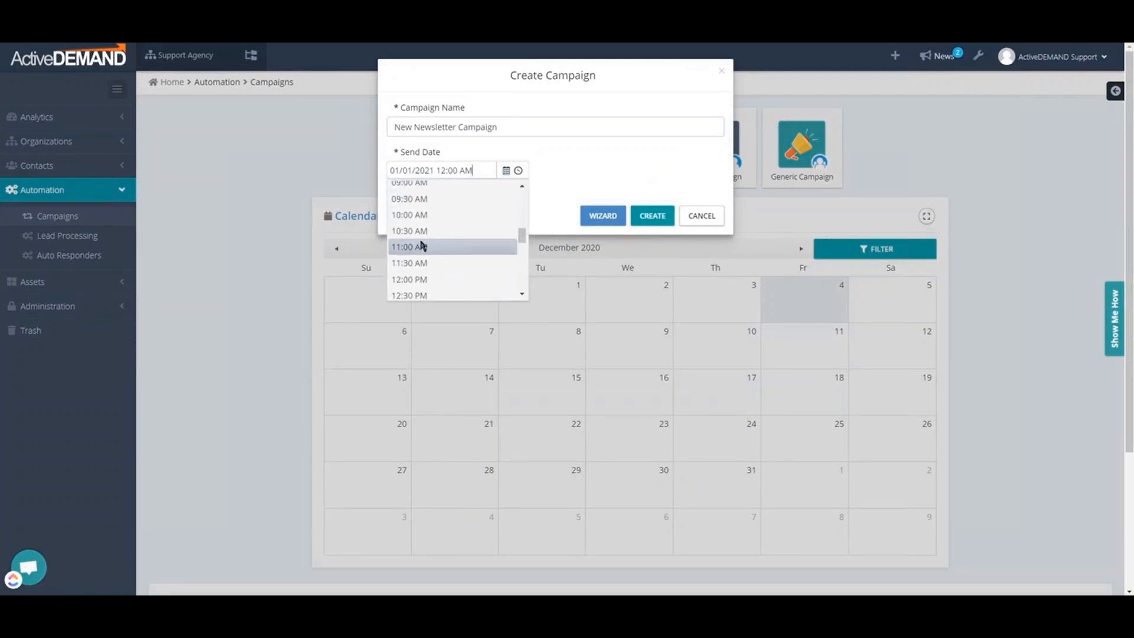
pyautogui.click(423, 216)
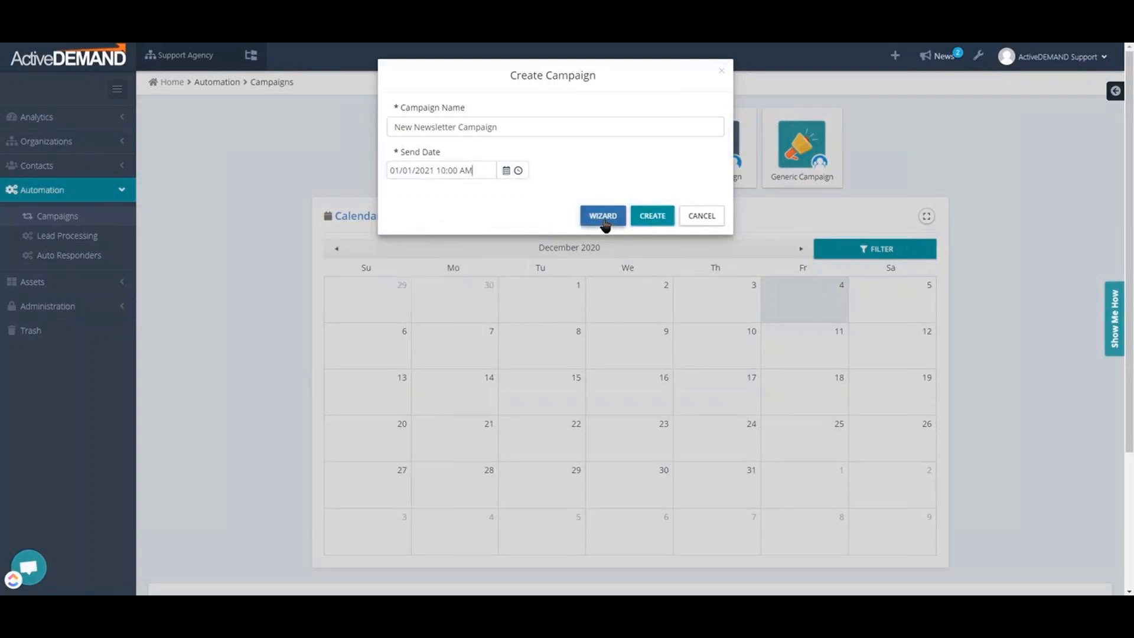
pyautogui.click(649, 217)
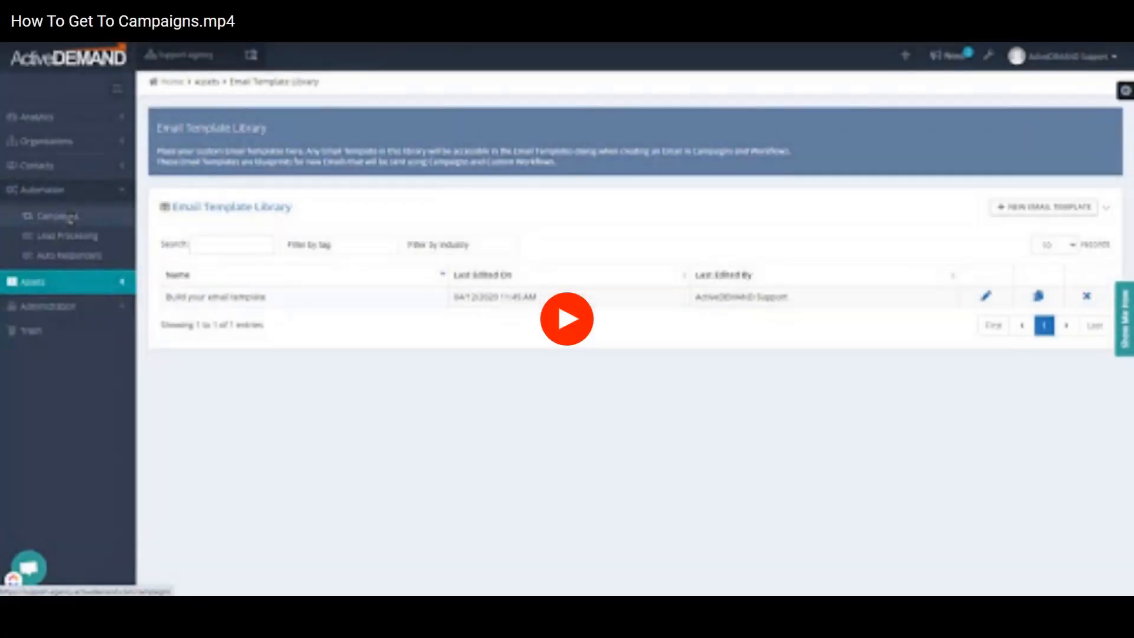
pyautogui.click(576, 283)
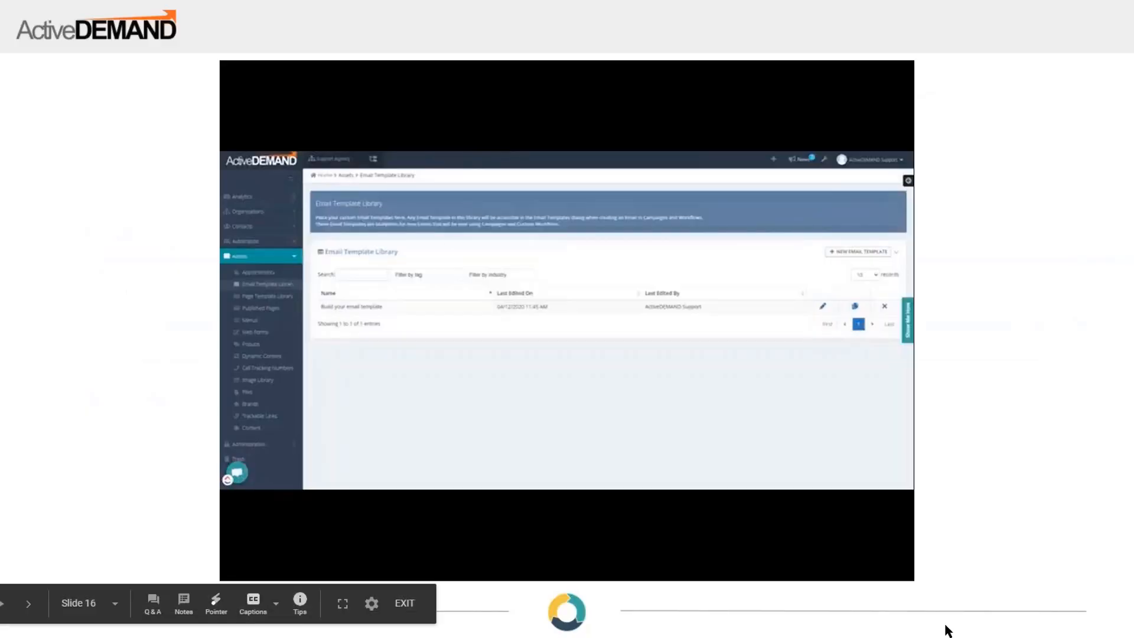
pyautogui.click(945, 625)
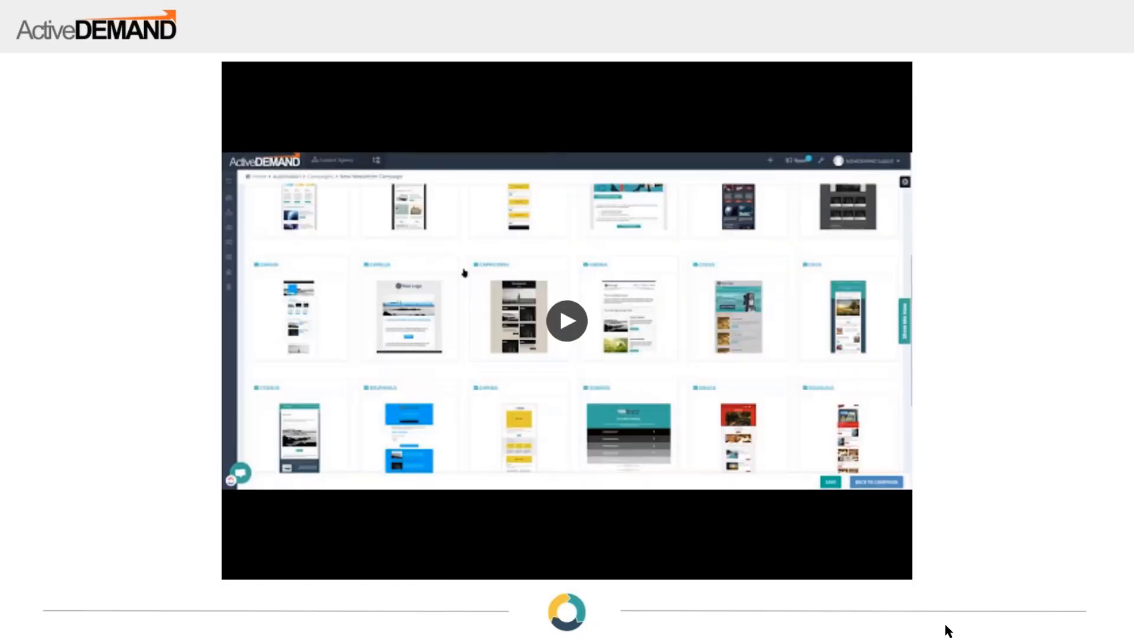
pyautogui.click(571, 329)
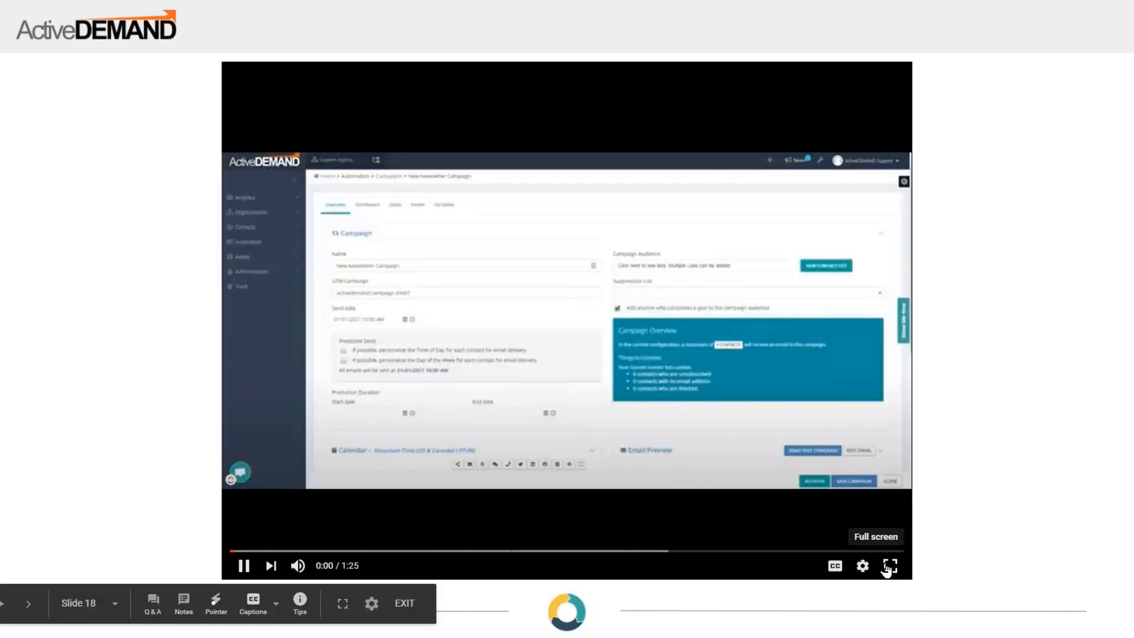
pyautogui.click(891, 564)
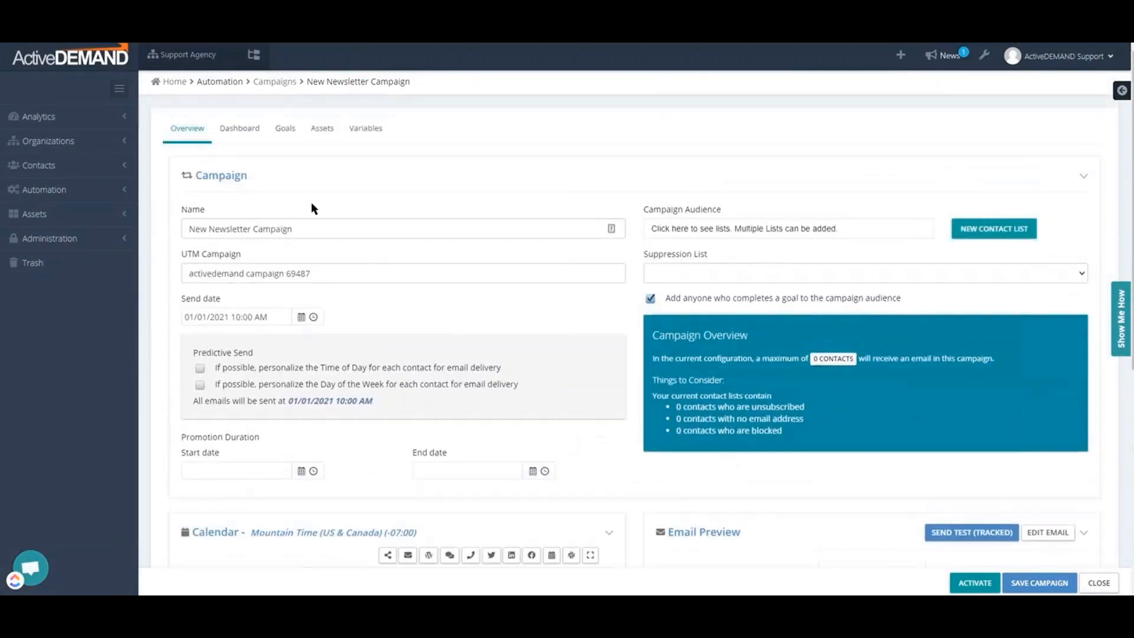
# Look through the campaign's dashboard, its goals with the new goal form, and its assets, and return to the overview
pyautogui.click(236, 131)
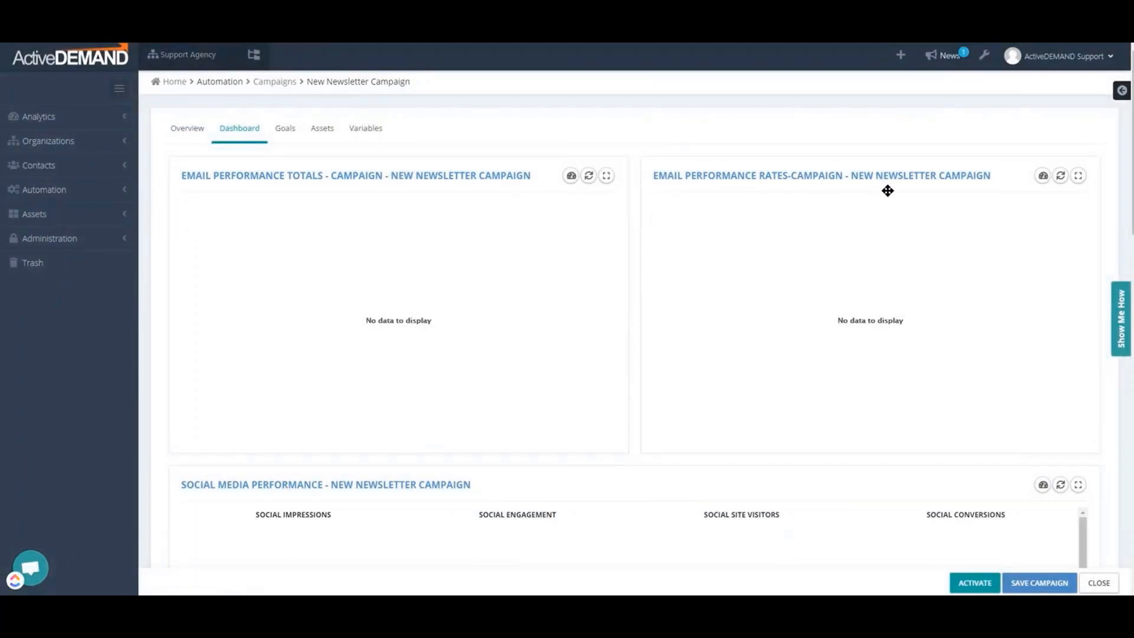
pyautogui.click(285, 129)
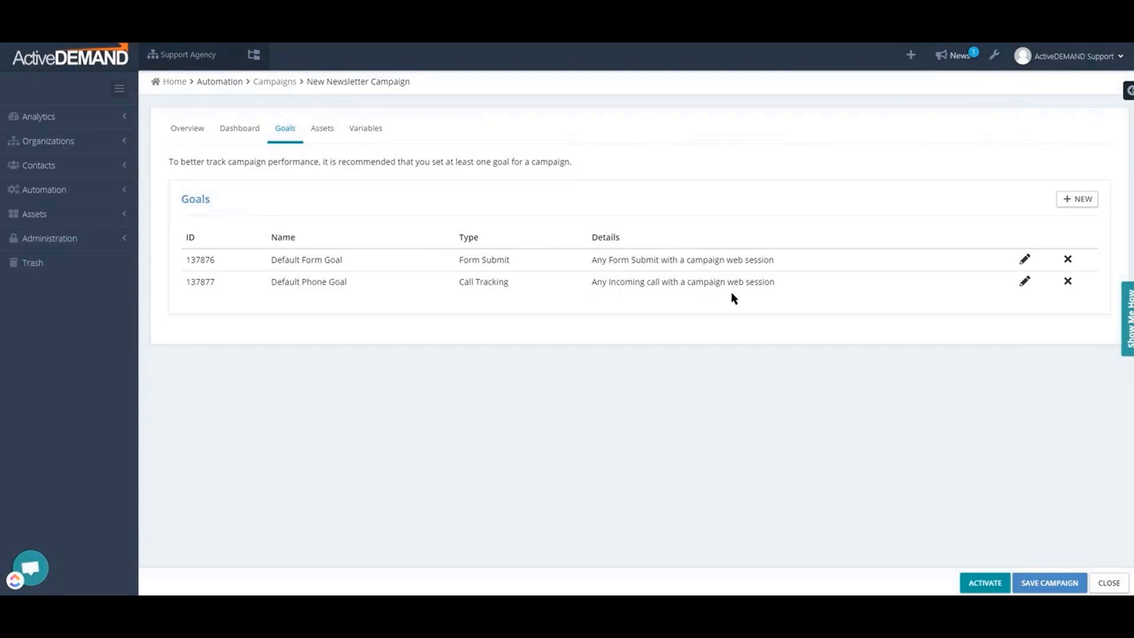
pyautogui.click(1081, 201)
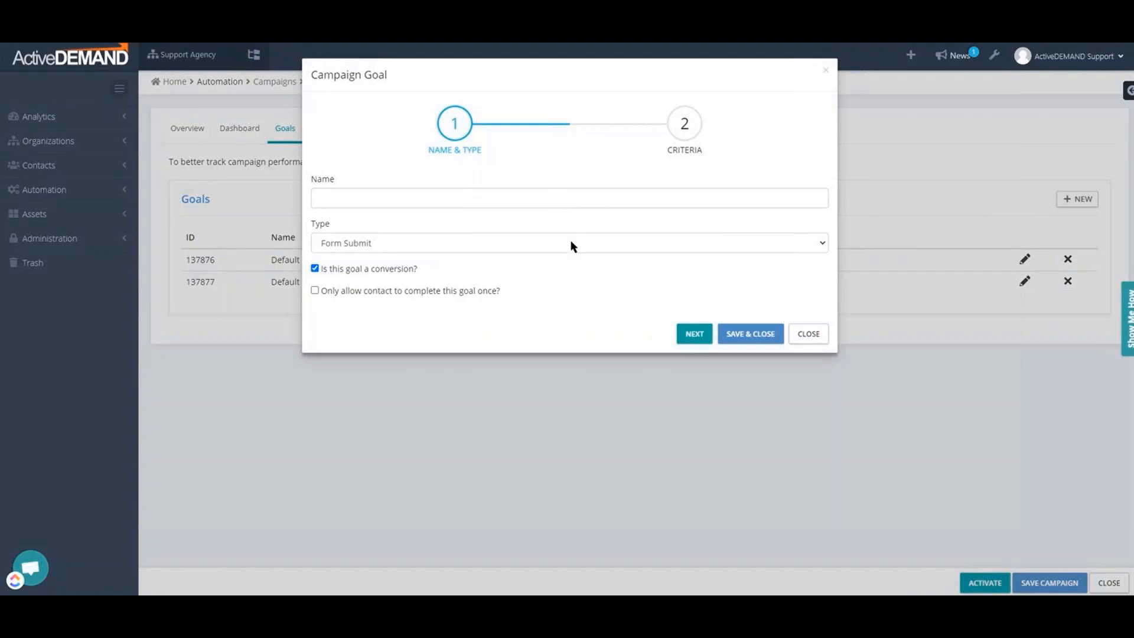
pyautogui.click(809, 335)
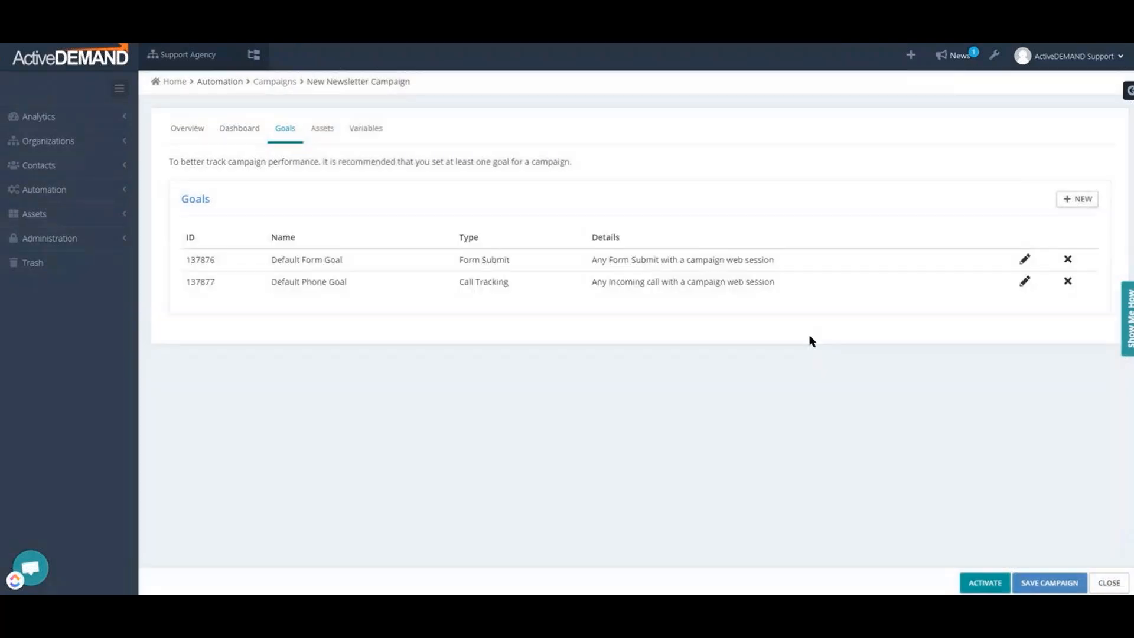
pyautogui.click(331, 131)
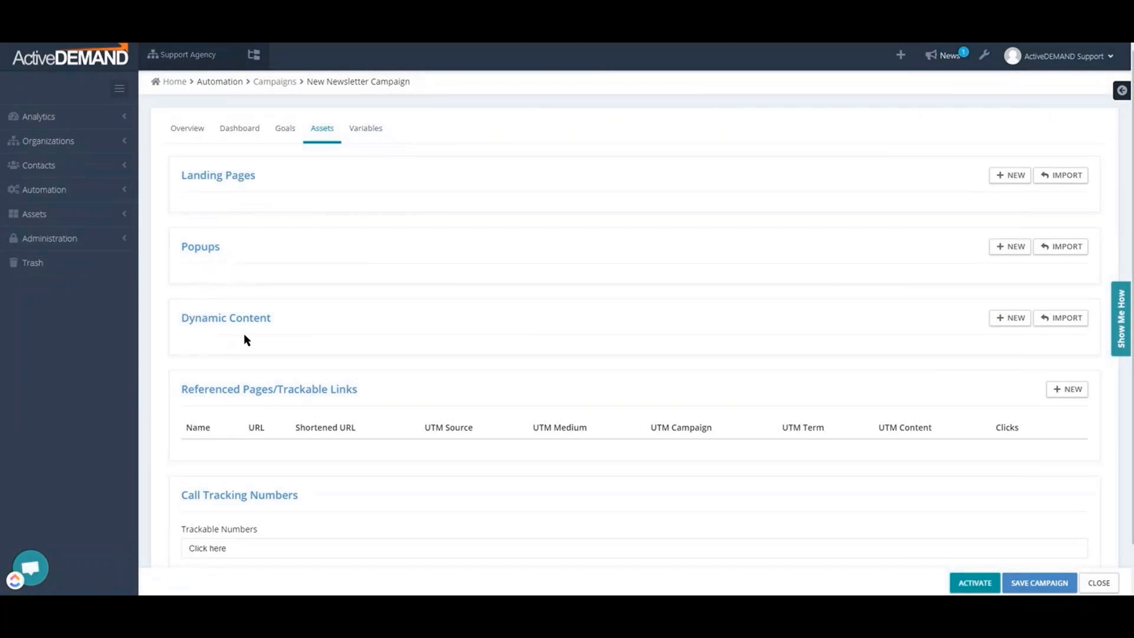
pyautogui.click(187, 132)
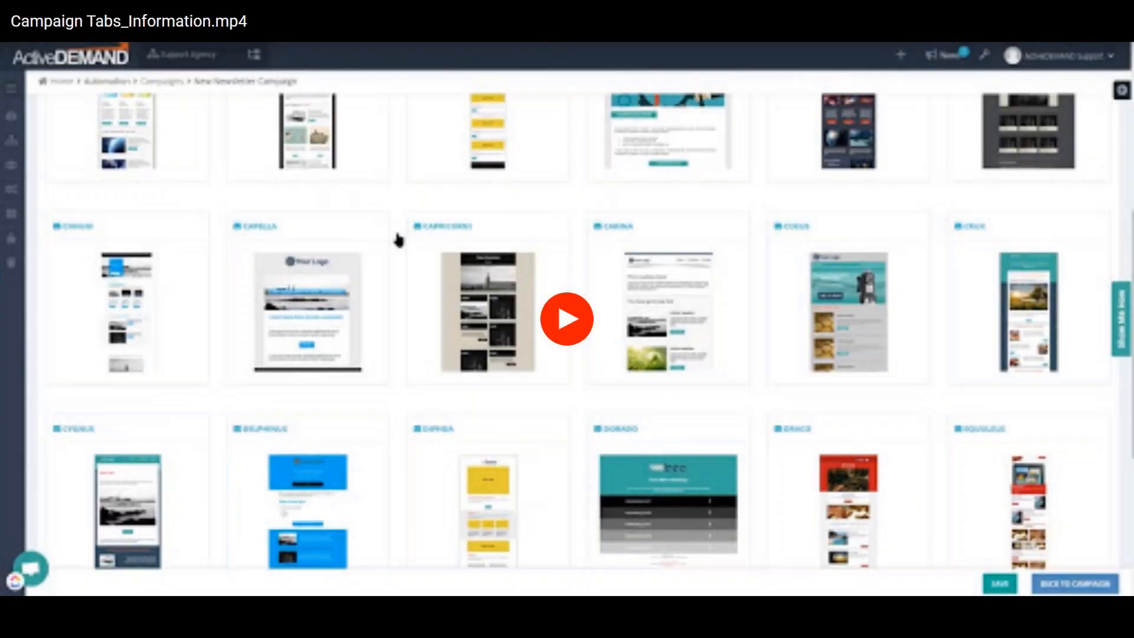
pyautogui.click(803, 630)
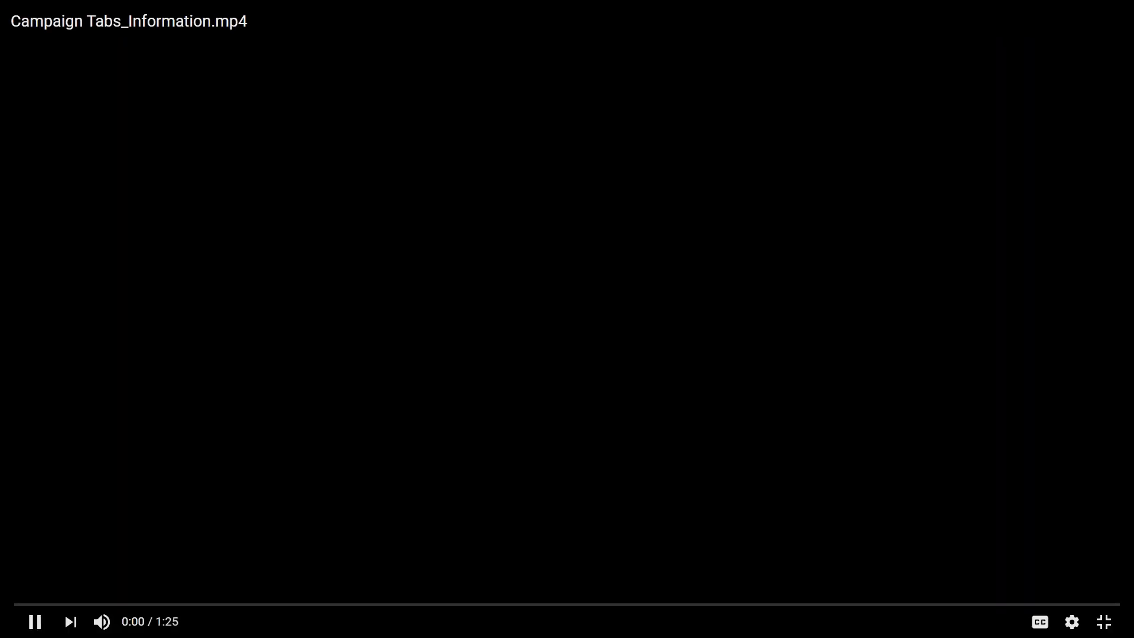
pyautogui.press('Escape')
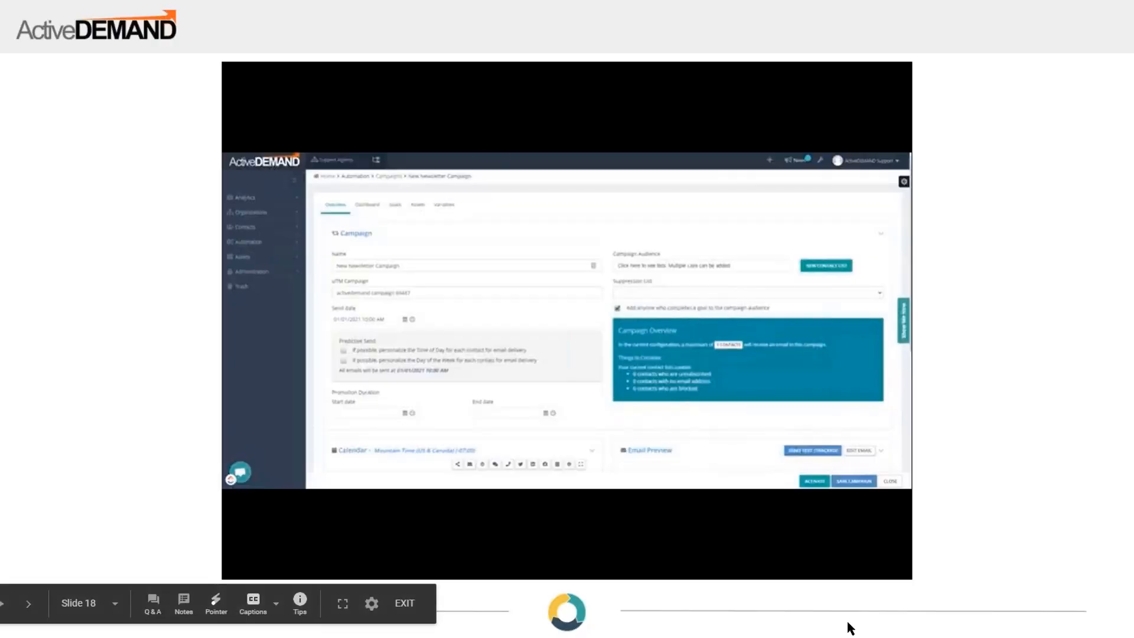
pyautogui.click(927, 609)
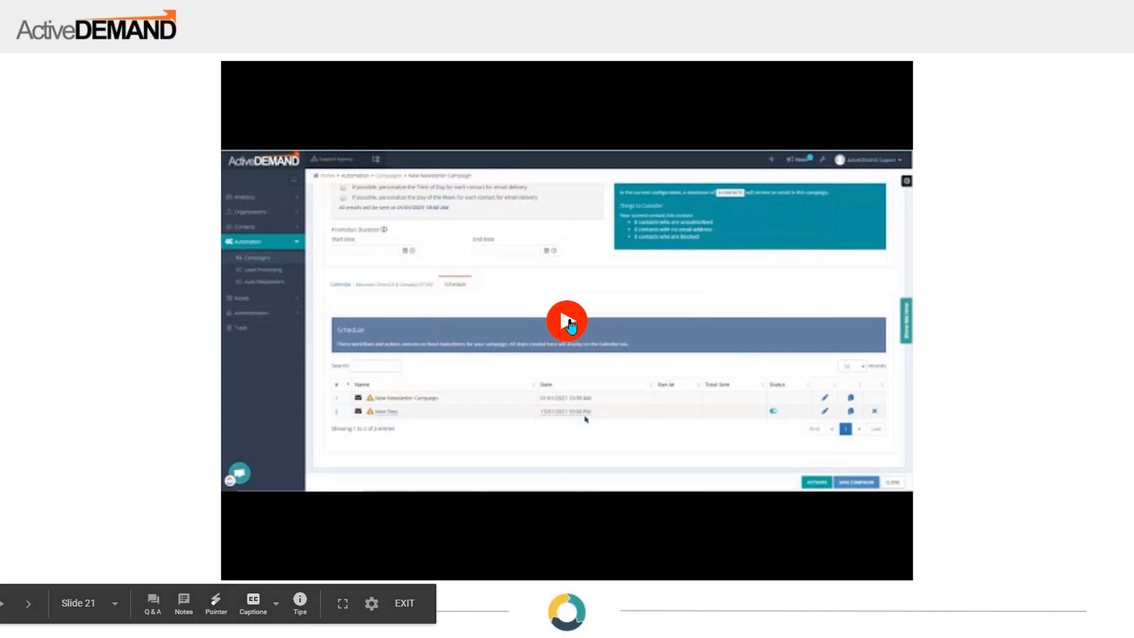
pyautogui.click(585, 326)
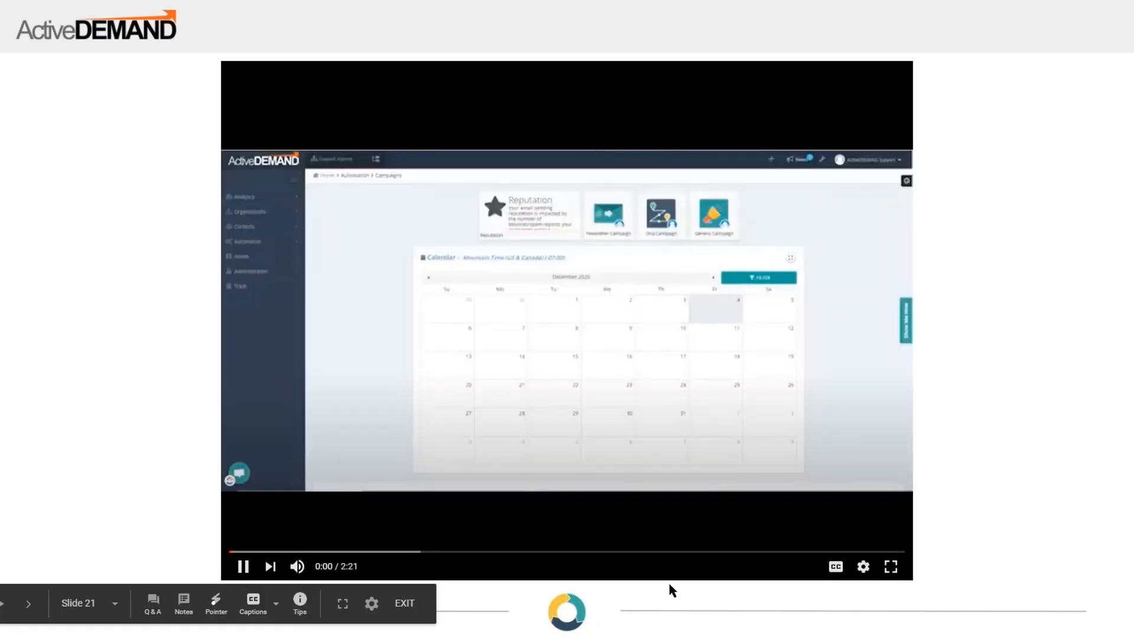
pyautogui.click(891, 566)
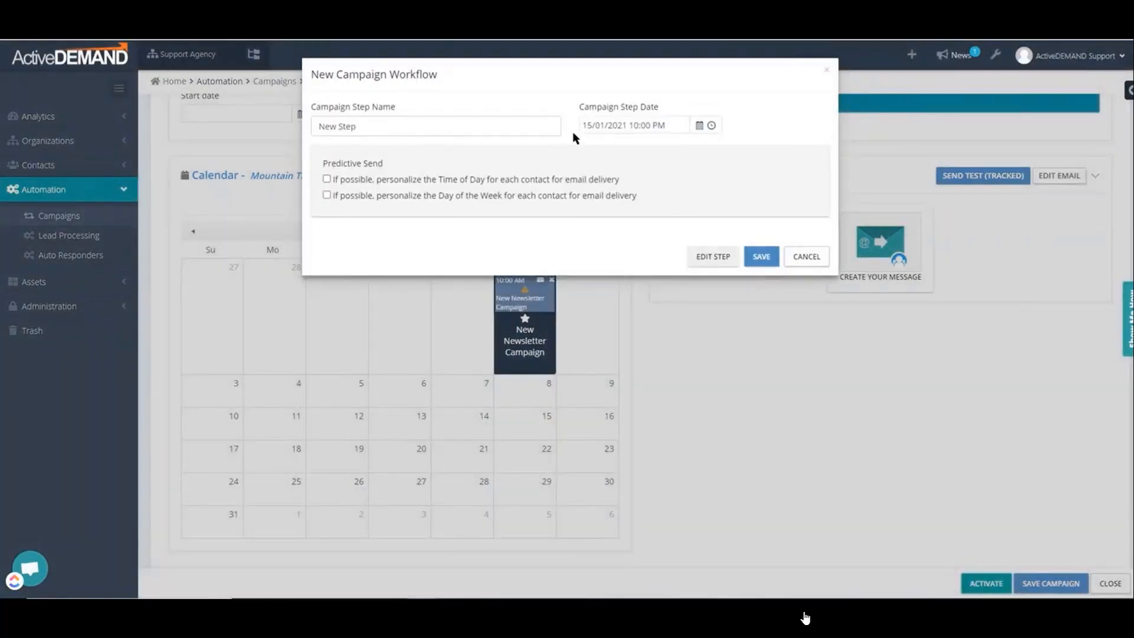
# Save the campaign step "New Step" scheduled for 15/01/2021 10:00 PM in the campaign calendar
pyautogui.click(770, 263)
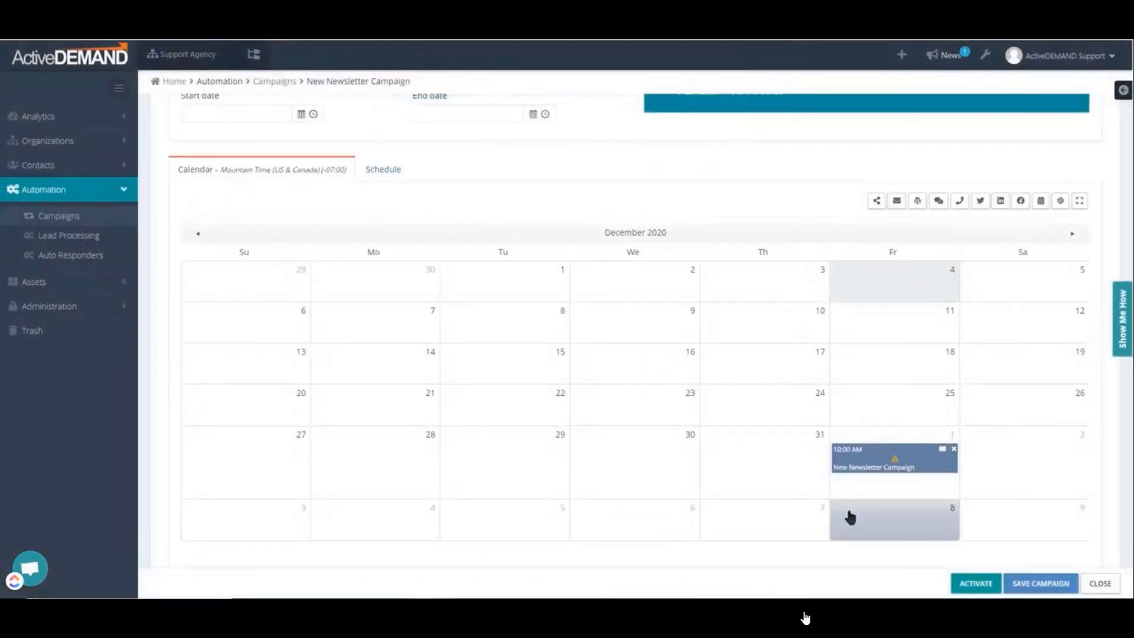
pyautogui.scroll(-1, 945, 490)
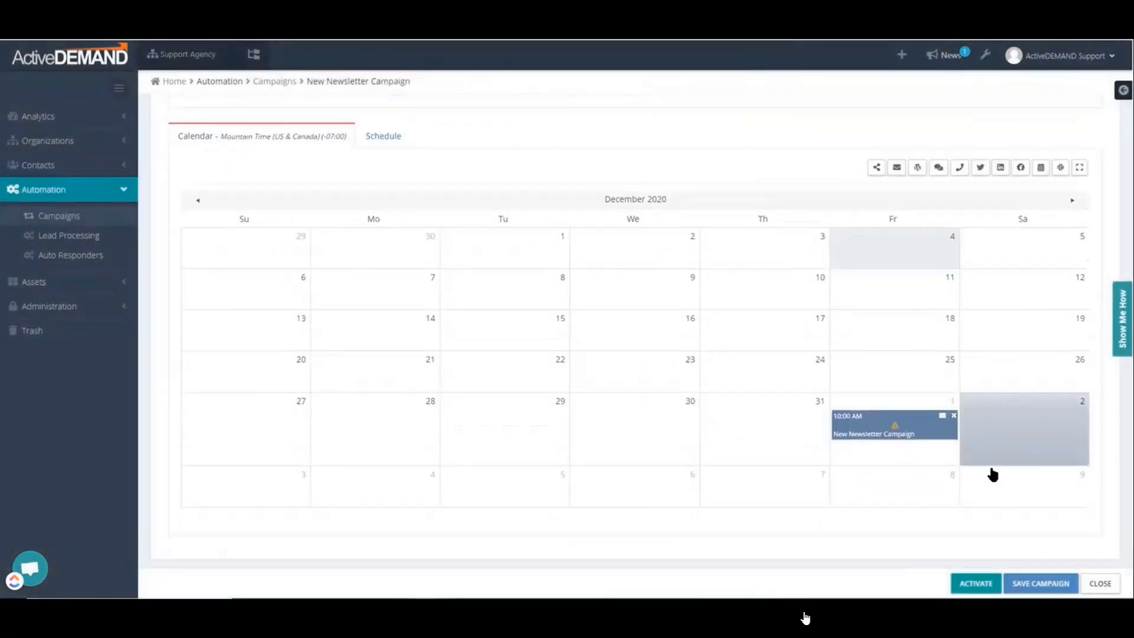
# Open the scheduled "New Step" for editing and apply the ActiveDEMAND Email Template from the Support Agency Email Library
pyautogui.click(1070, 200)
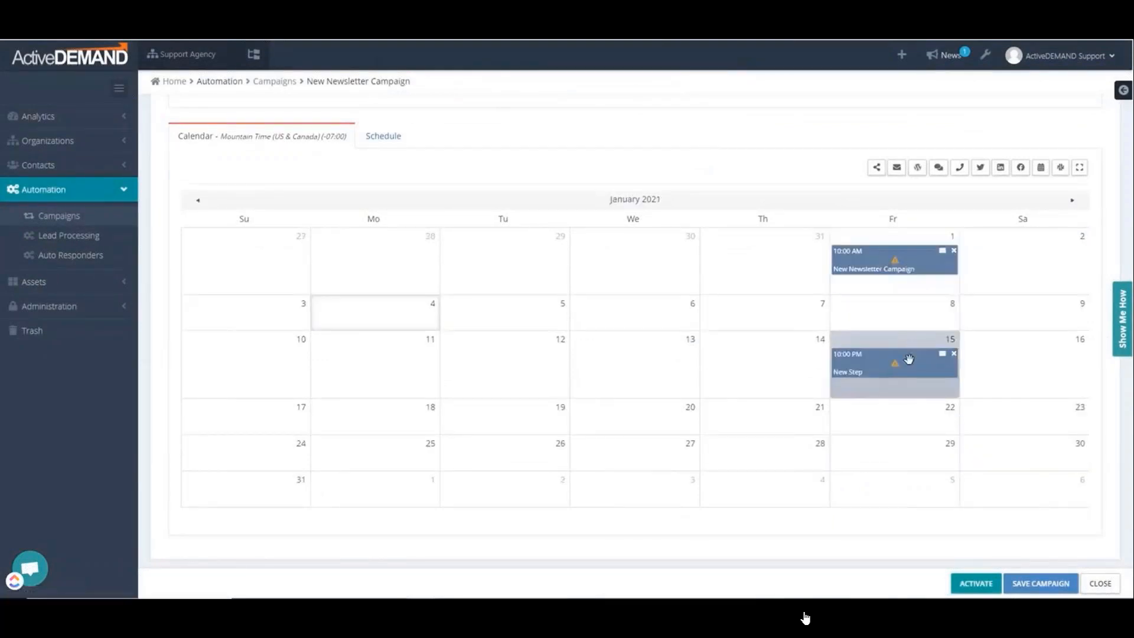
pyautogui.click(382, 139)
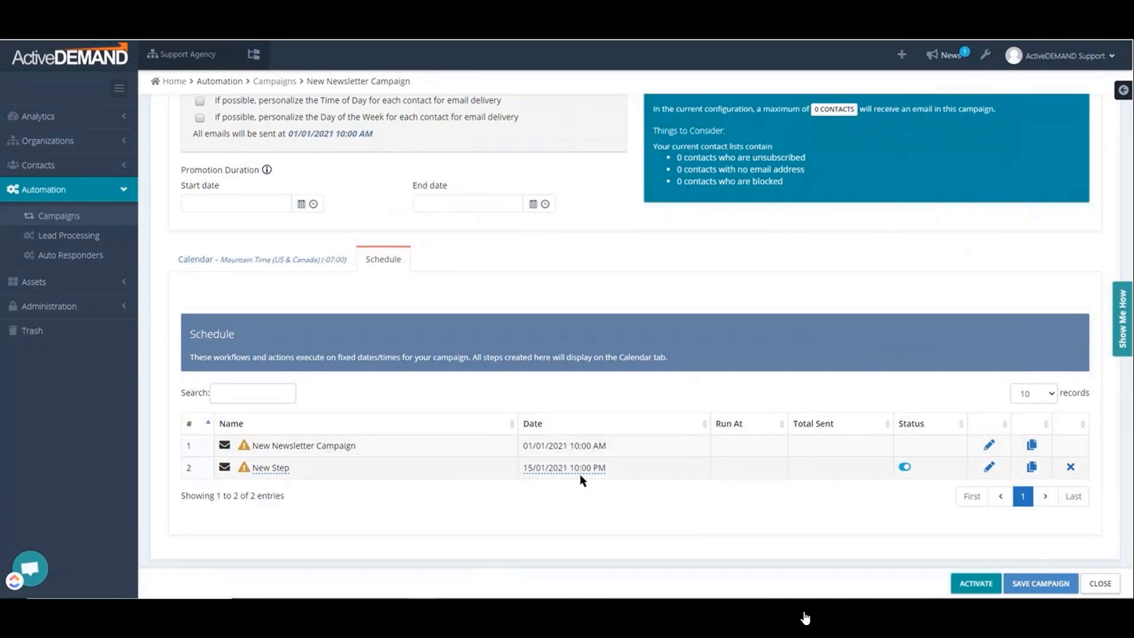
pyautogui.click(989, 466)
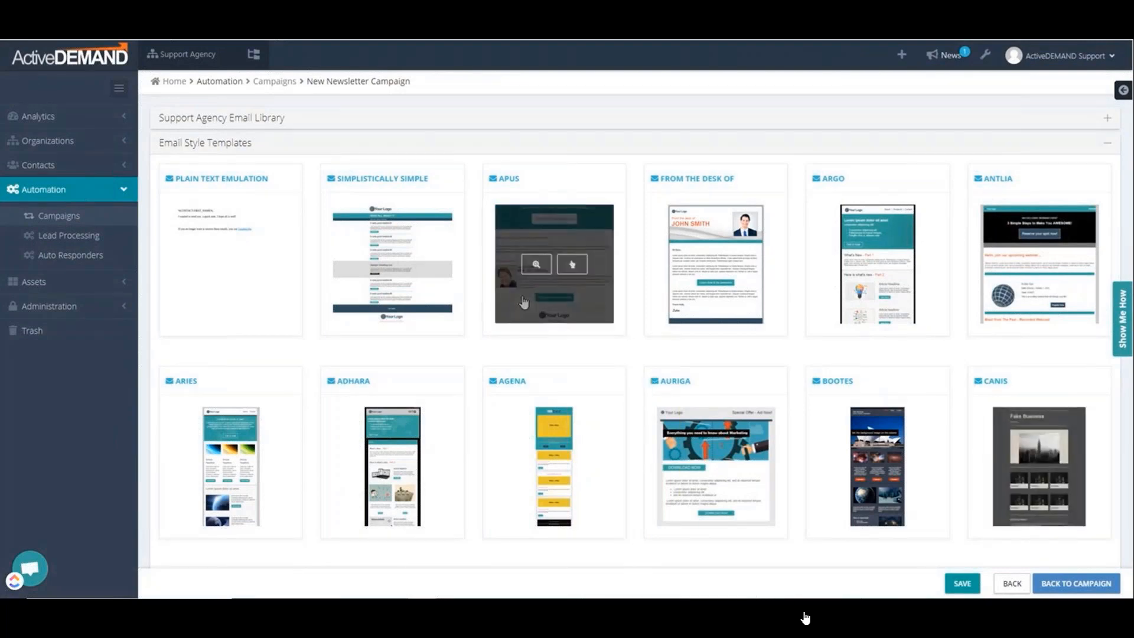
pyautogui.moveTo(683, 303)
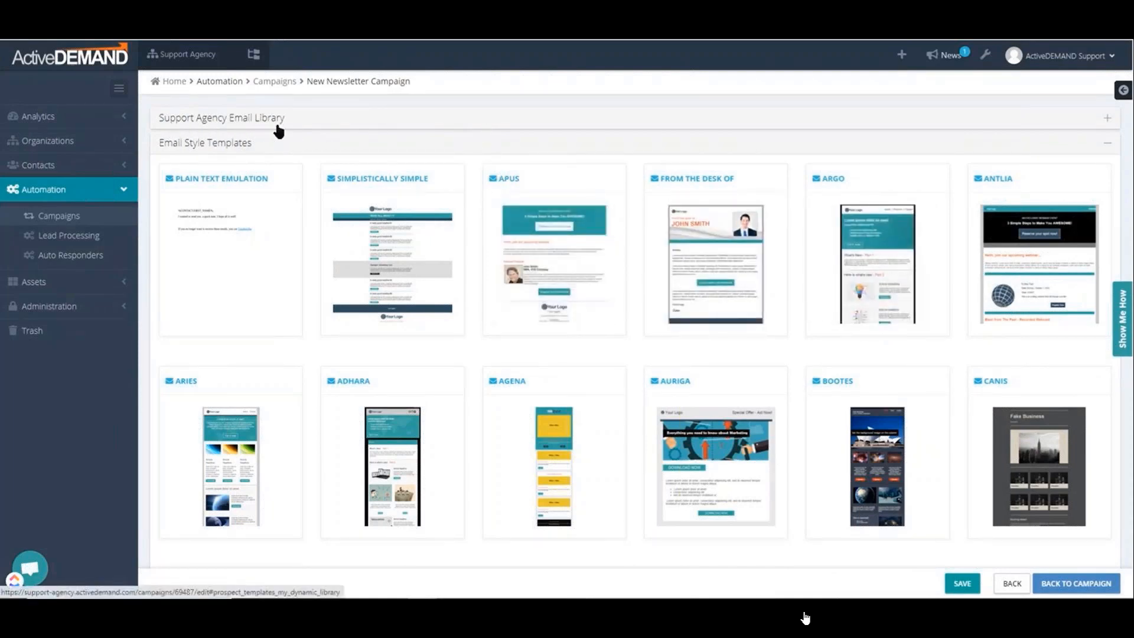
pyautogui.click(1108, 119)
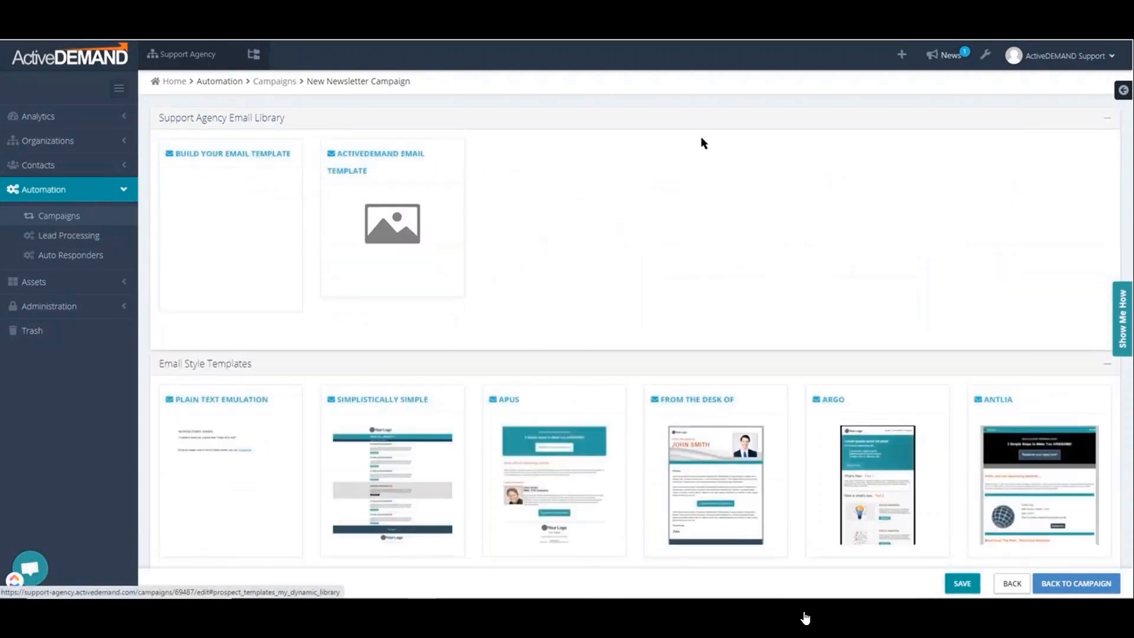
pyautogui.click(419, 167)
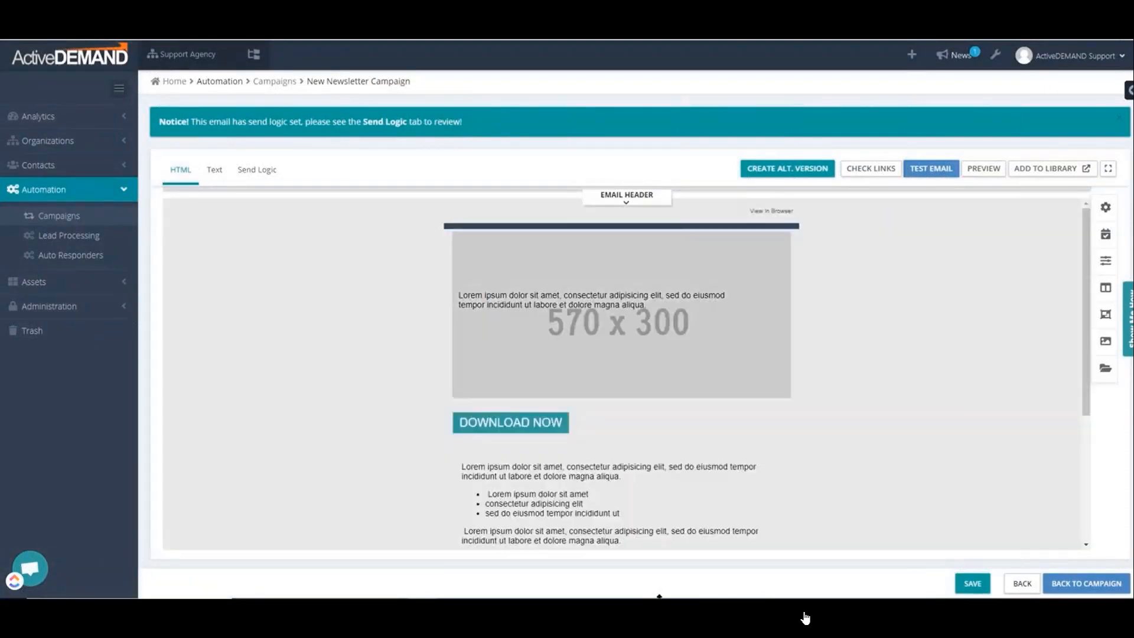
# Review the email editor's structure layouts and content blocks, and return to the campaign
pyautogui.click(613, 295)
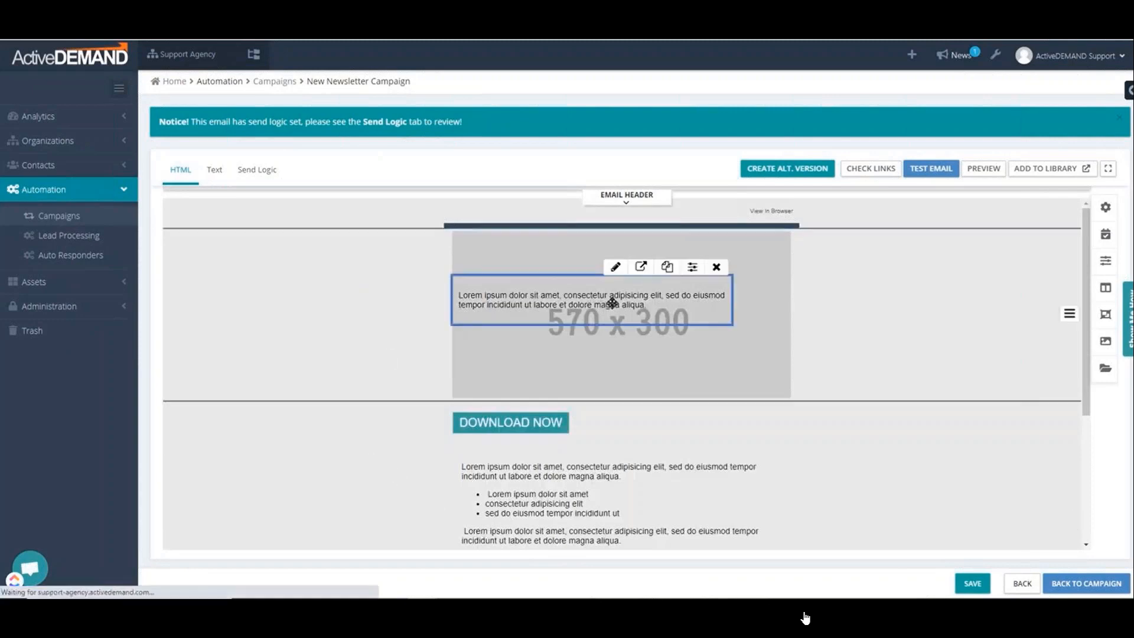
pyautogui.click(1105, 289)
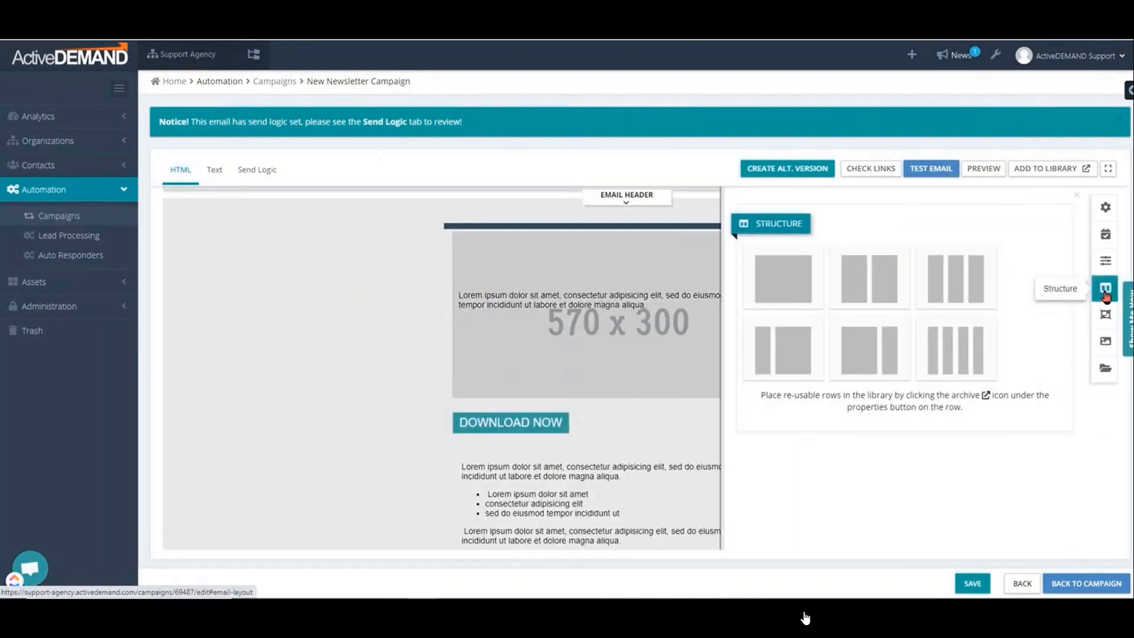
pyautogui.click(1106, 342)
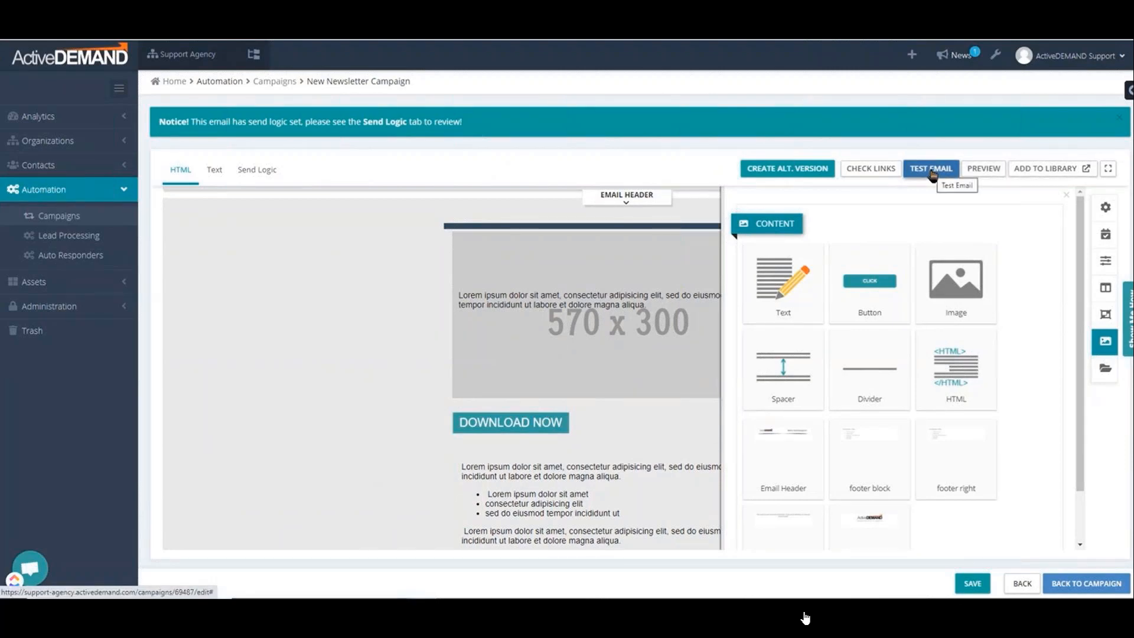
pyautogui.click(1070, 584)
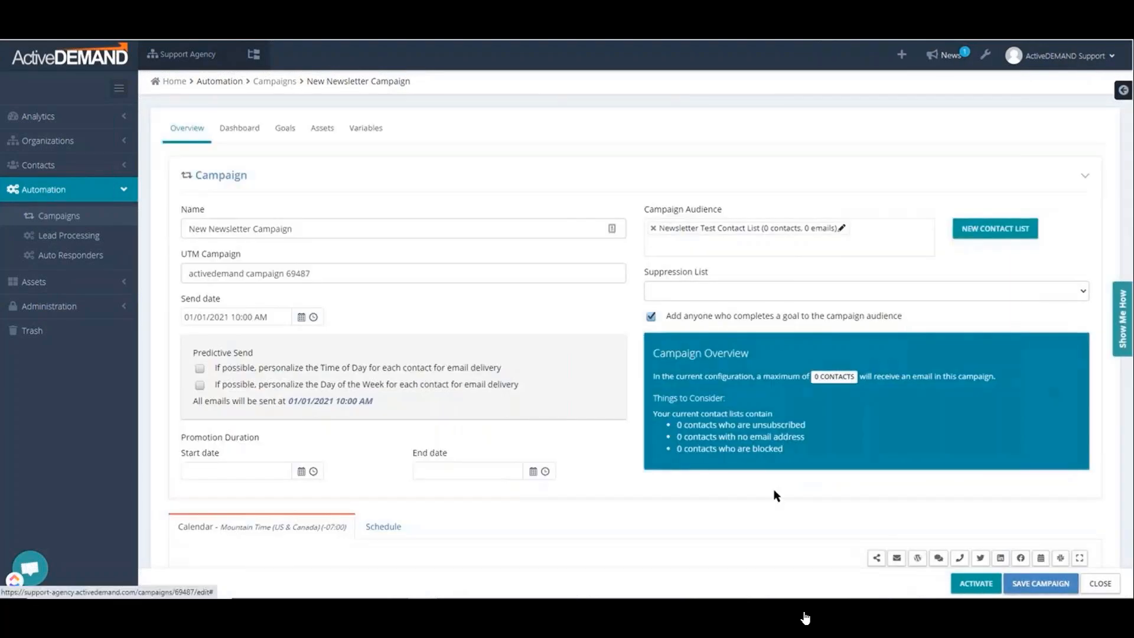
# Check the January 2021 campaign calendar, then save the campaign and close it
pyautogui.scroll(-1, 729, 487)
pyautogui.scroll(-4, 728, 487)
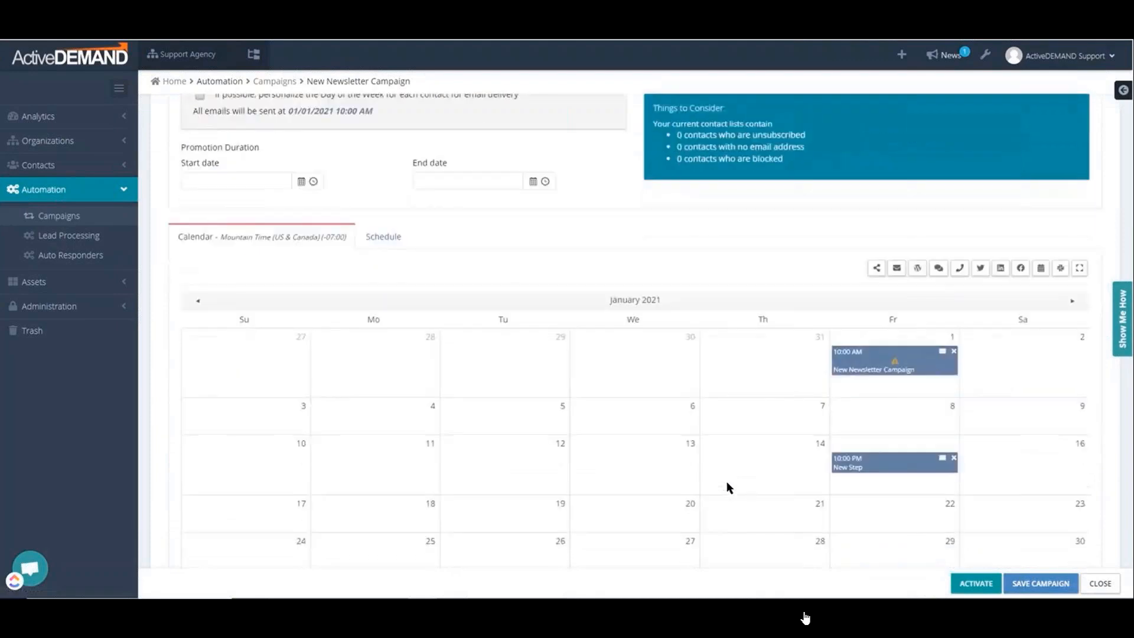
pyautogui.scroll(-1, 728, 488)
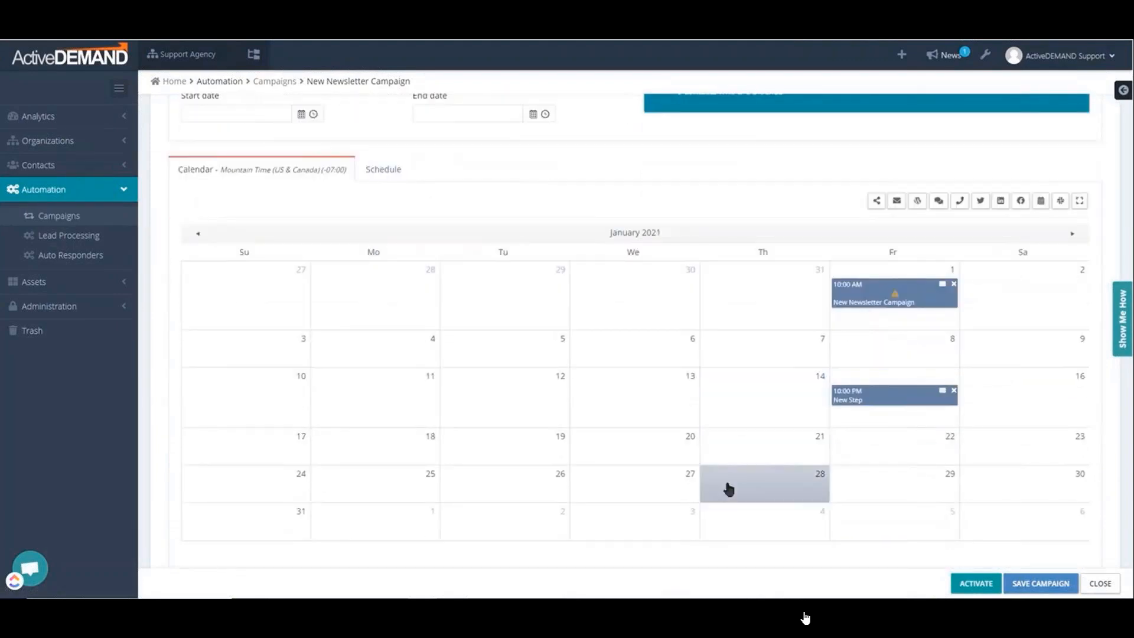
pyautogui.click(1044, 584)
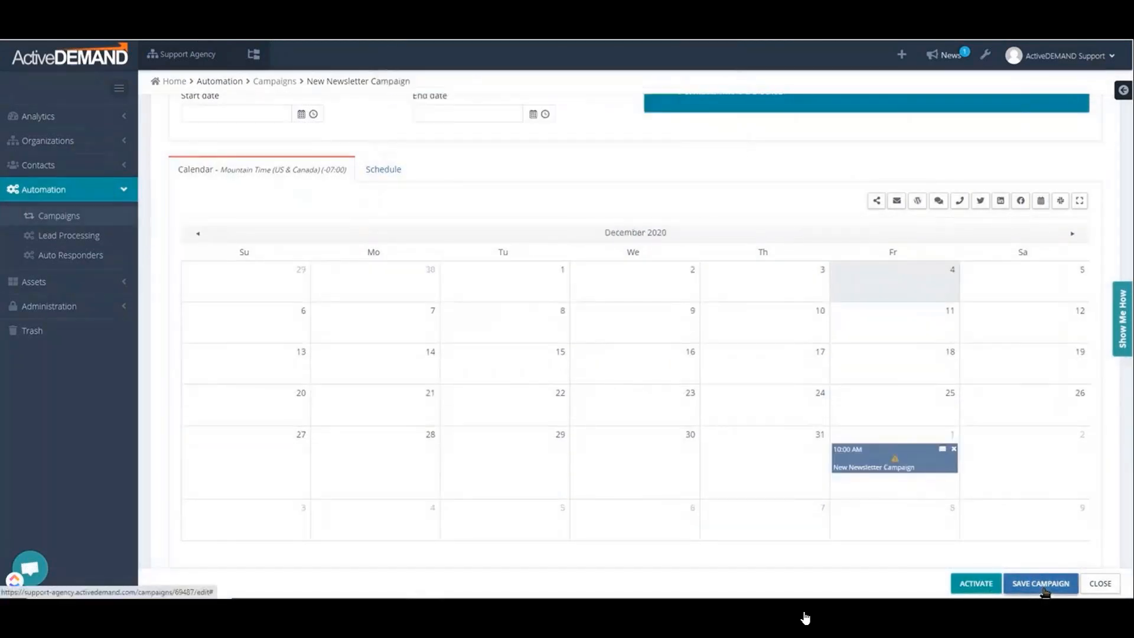
pyautogui.click(1093, 583)
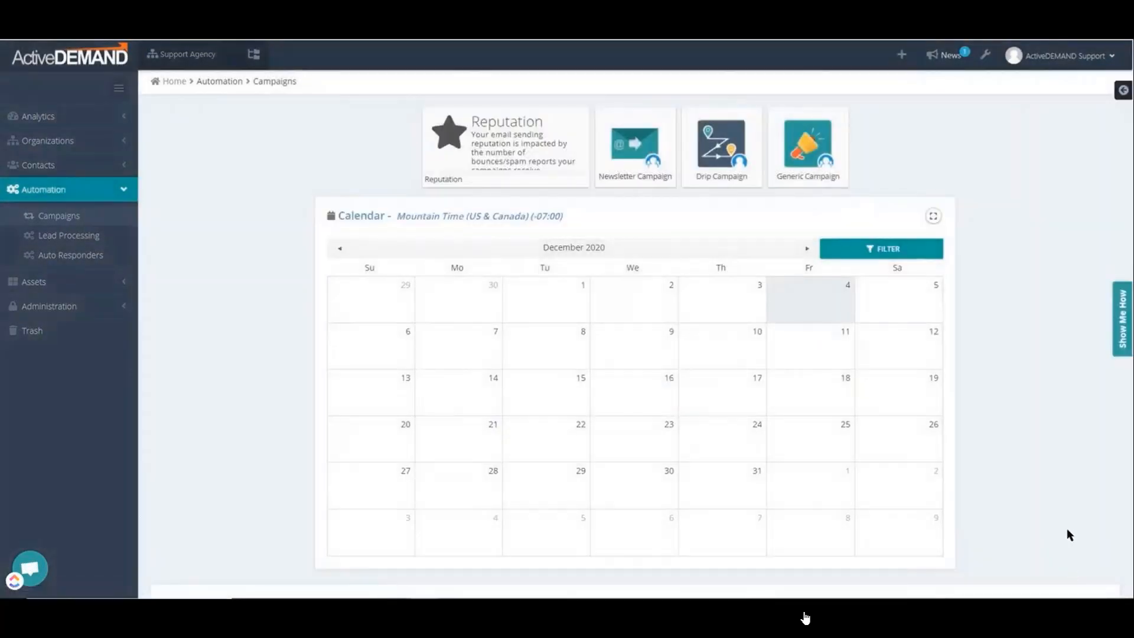
pyautogui.scroll(-3, 1062, 522)
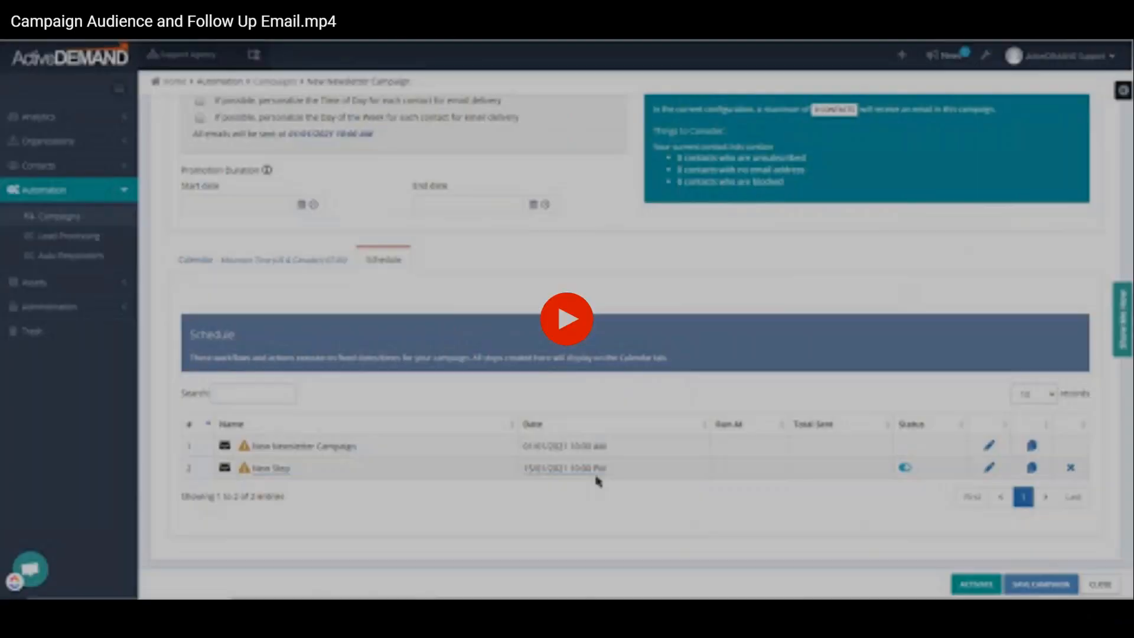
pyautogui.press('Escape')
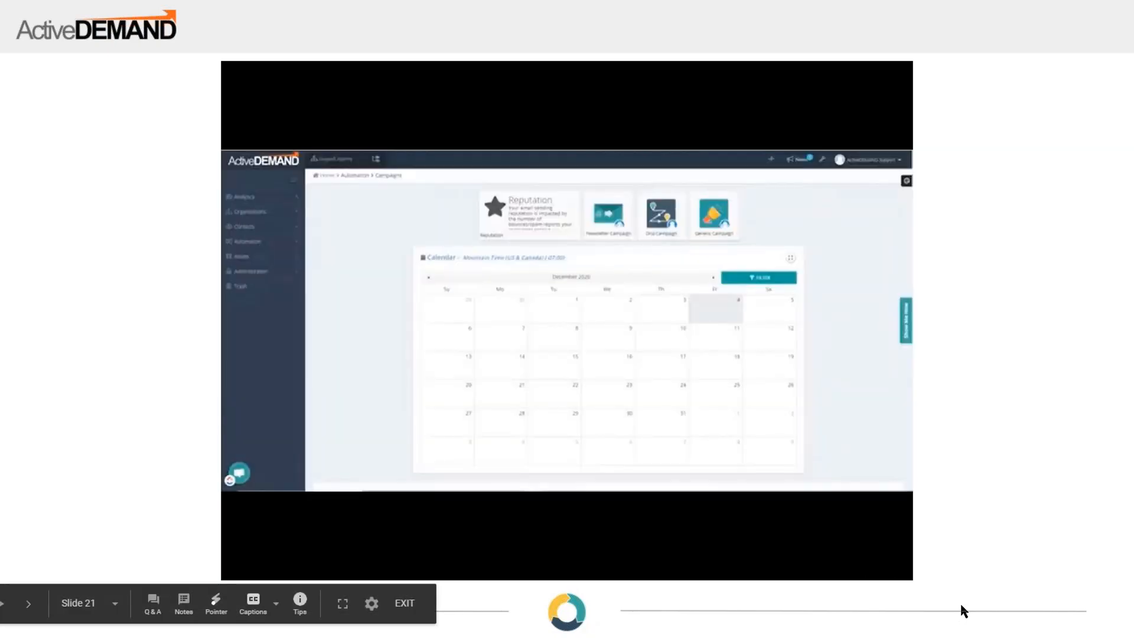
pyautogui.click(961, 611)
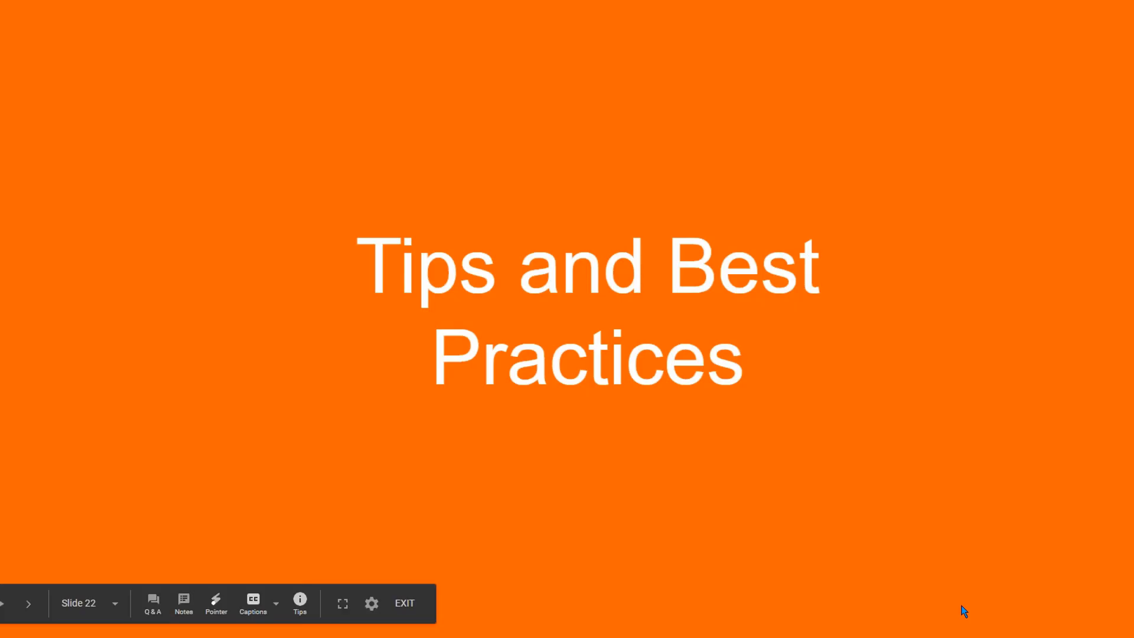